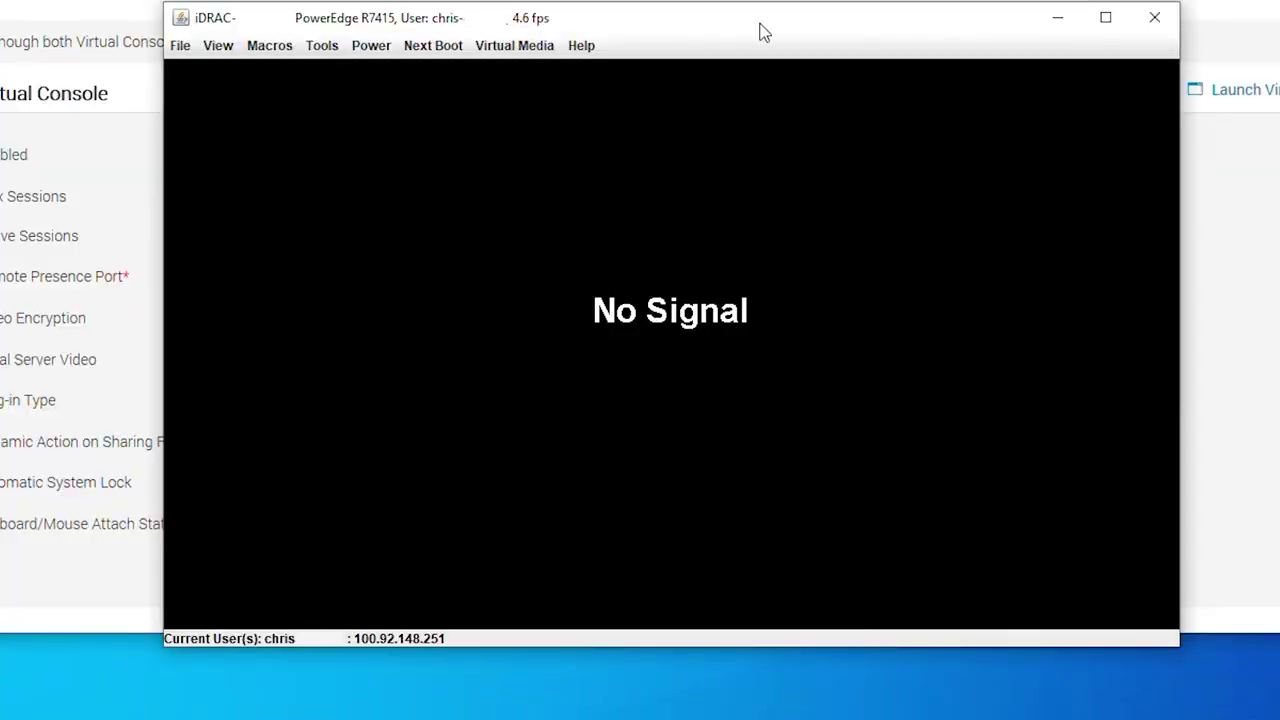
- Connect virtual media, then map SLI_3.0.0_A00.iso as the server's virtual CD/DVD
left_click(521, 49)
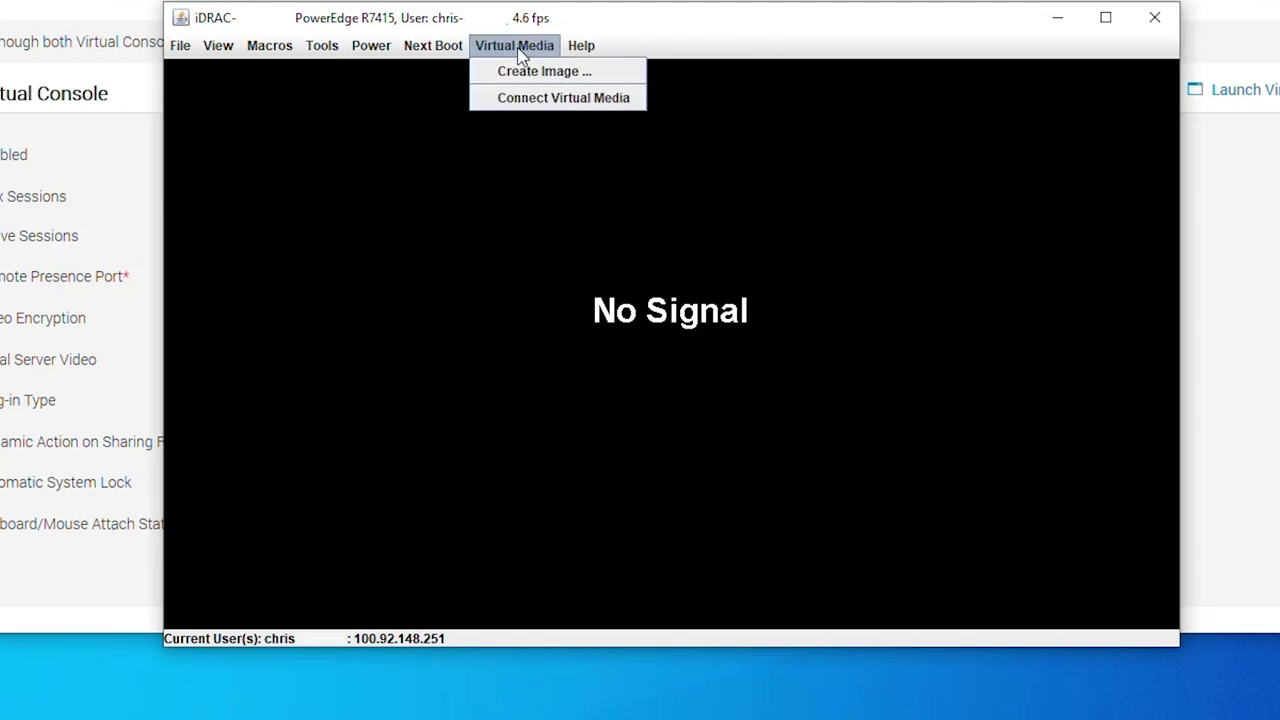
left_click(538, 98)
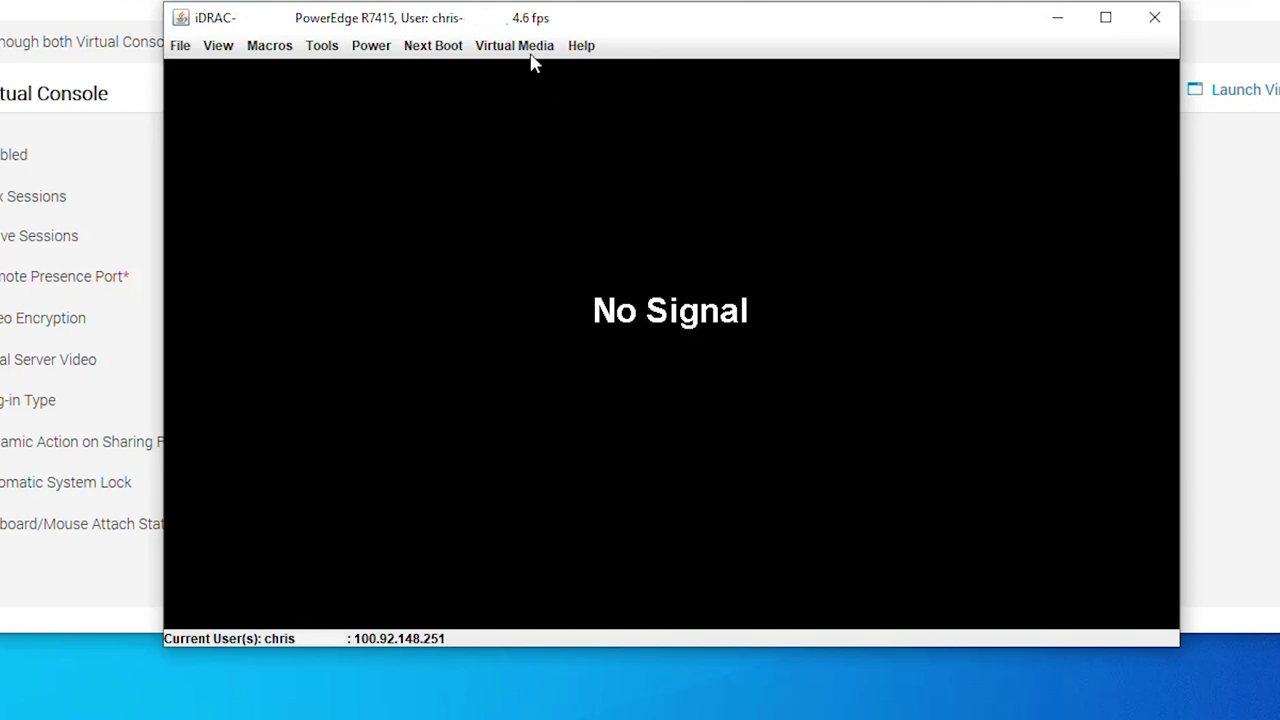
left_click(533, 48)
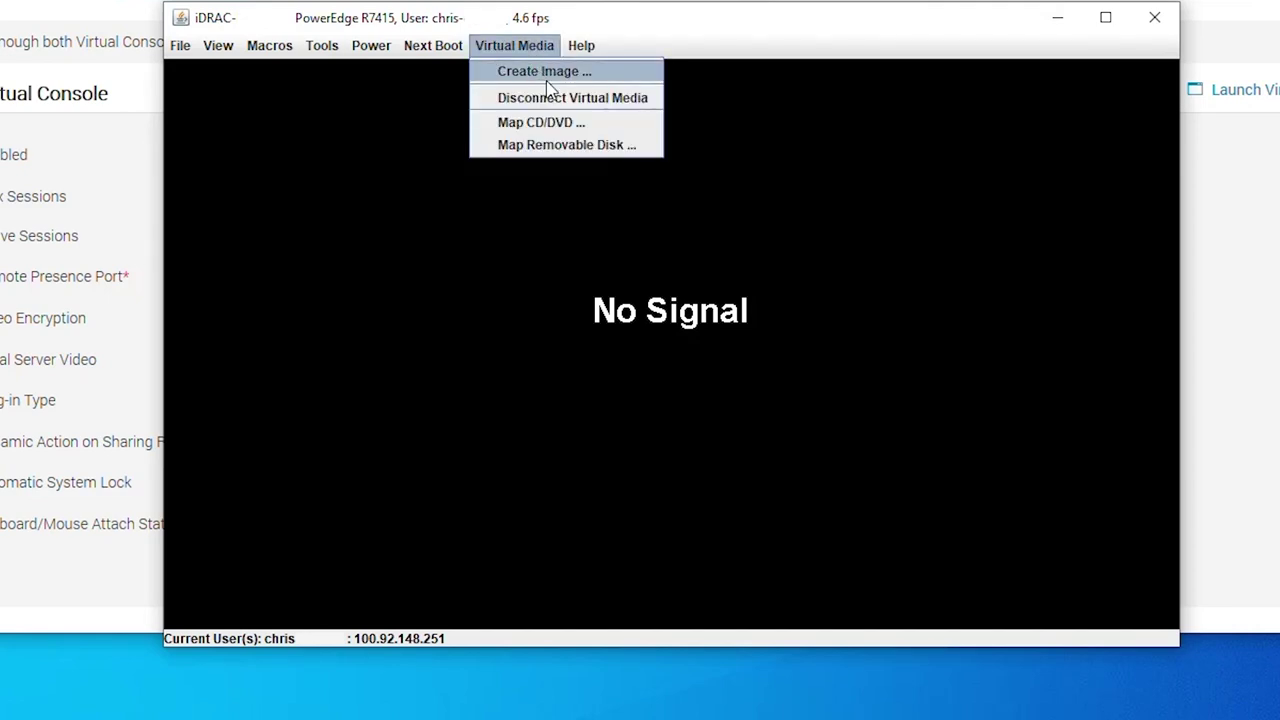
left_click(541, 122)
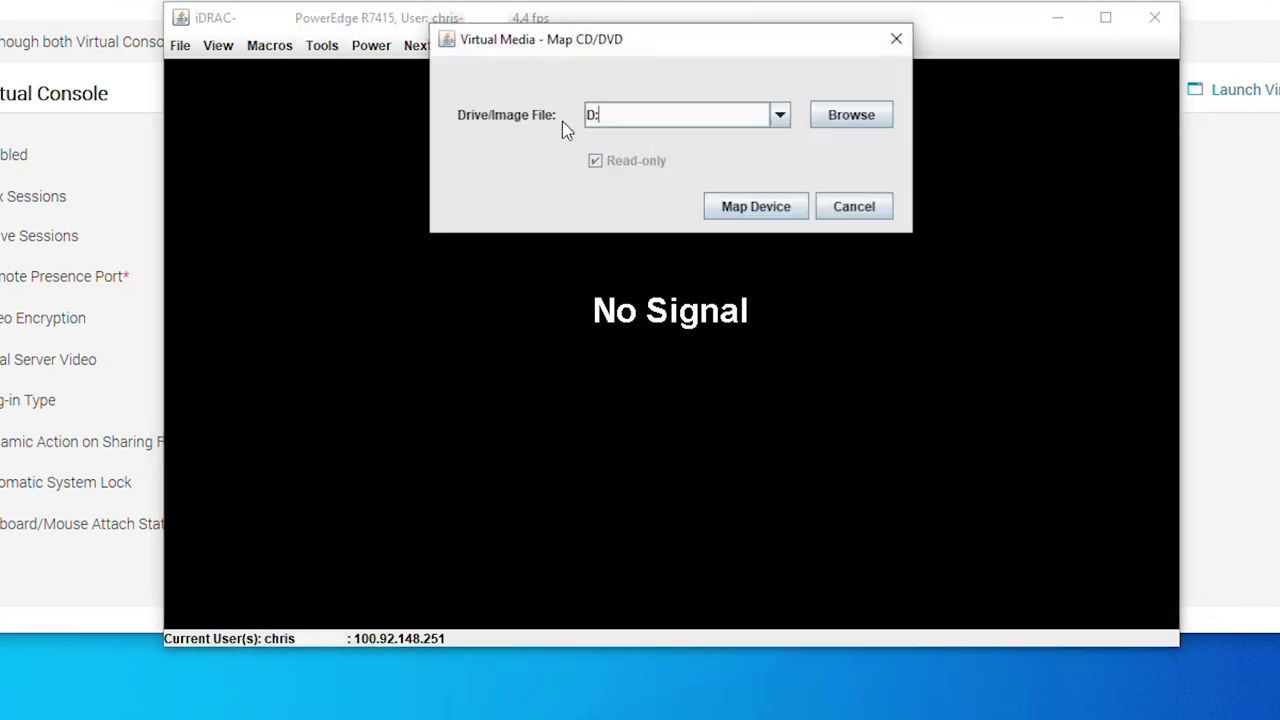
left_click(823, 119)
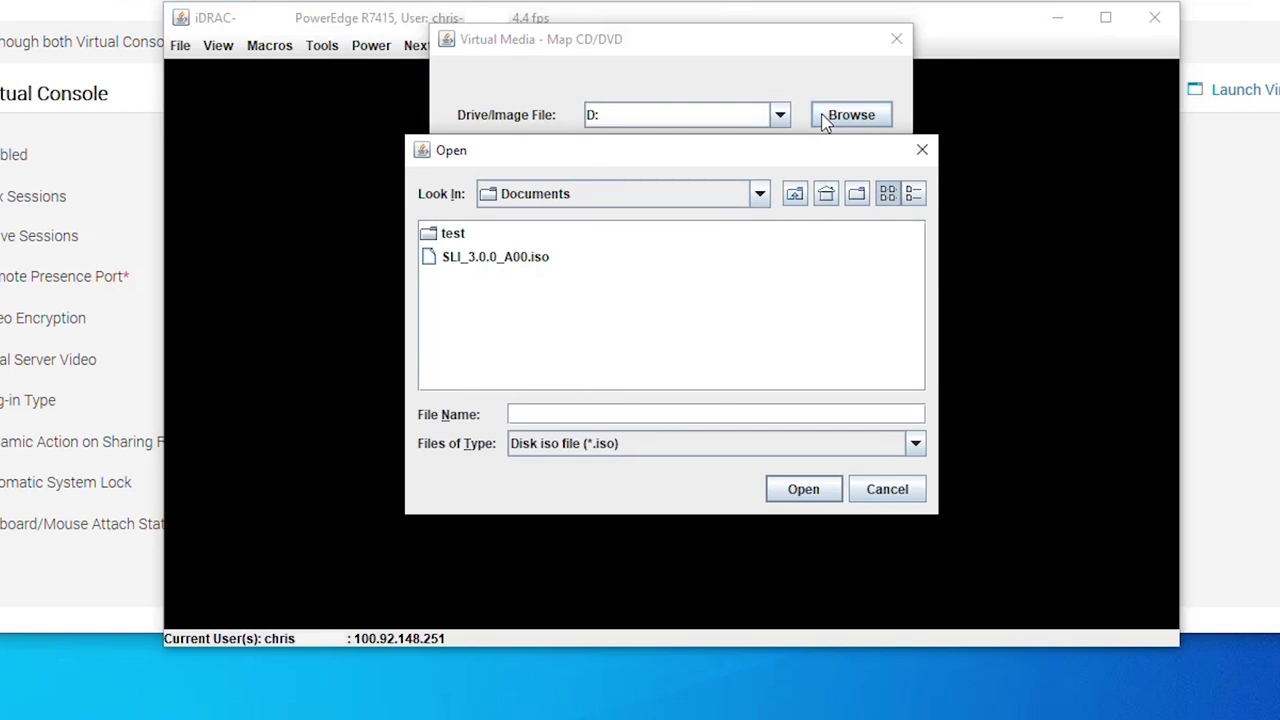
double_click(519, 258)
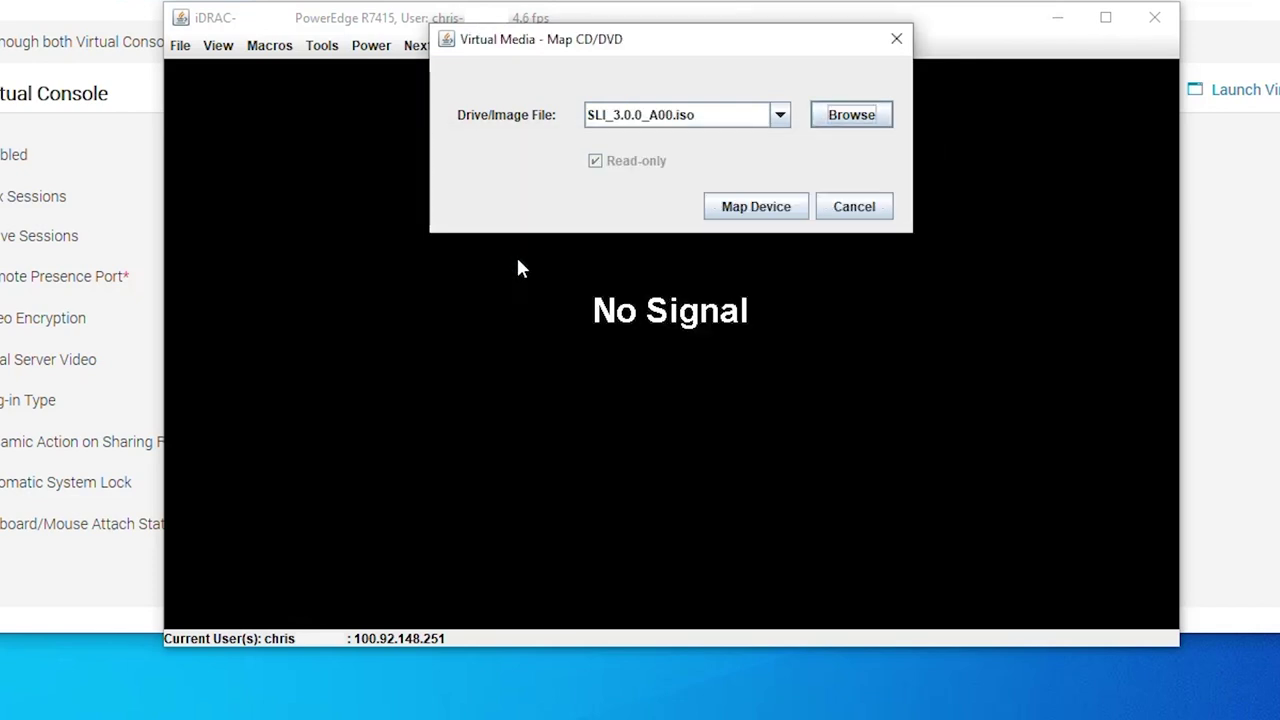
left_click(751, 210)
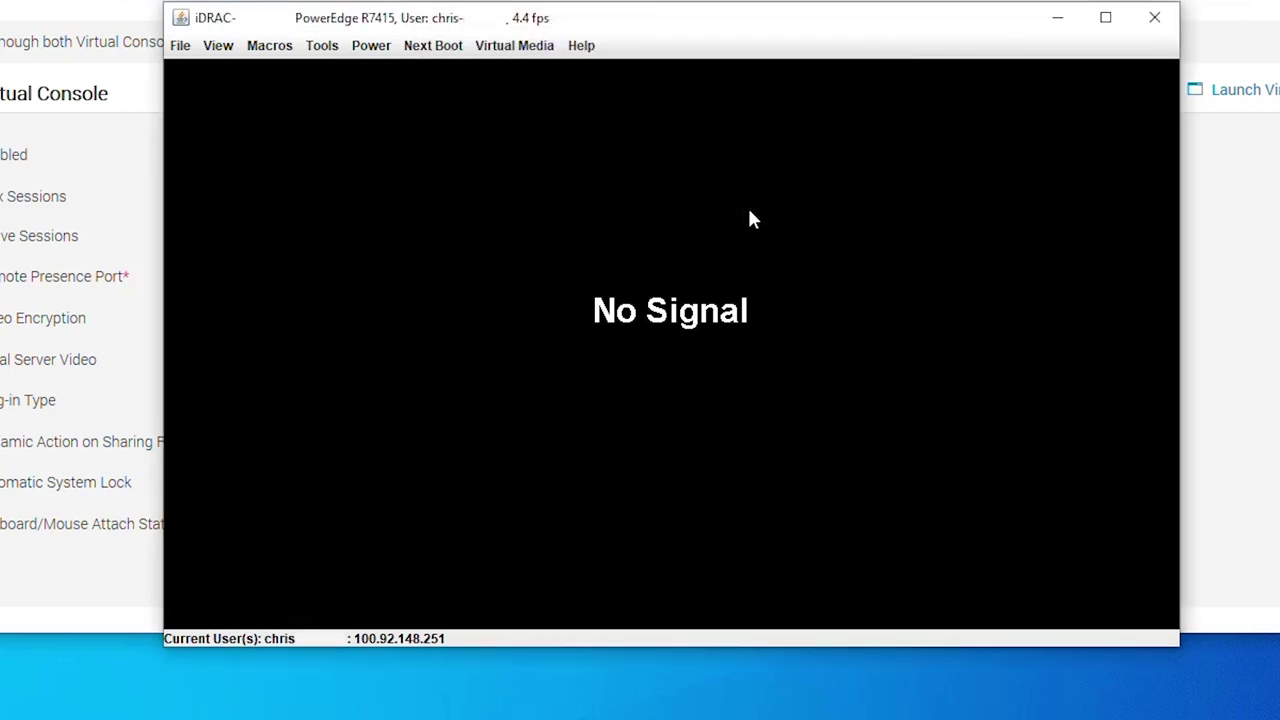
- Set the server's next boot device to Virtual CD/DVD/ISO
left_click(269, 45)
mouse_move(450, 46)
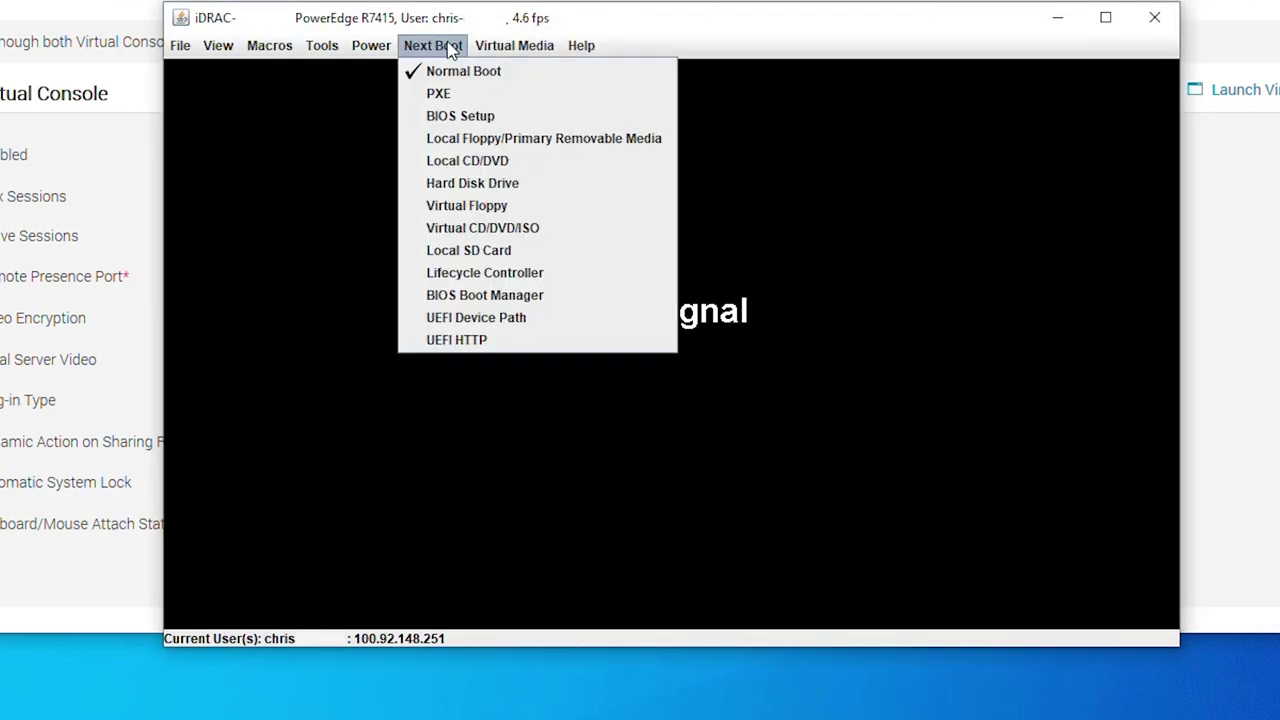
left_click(484, 230)
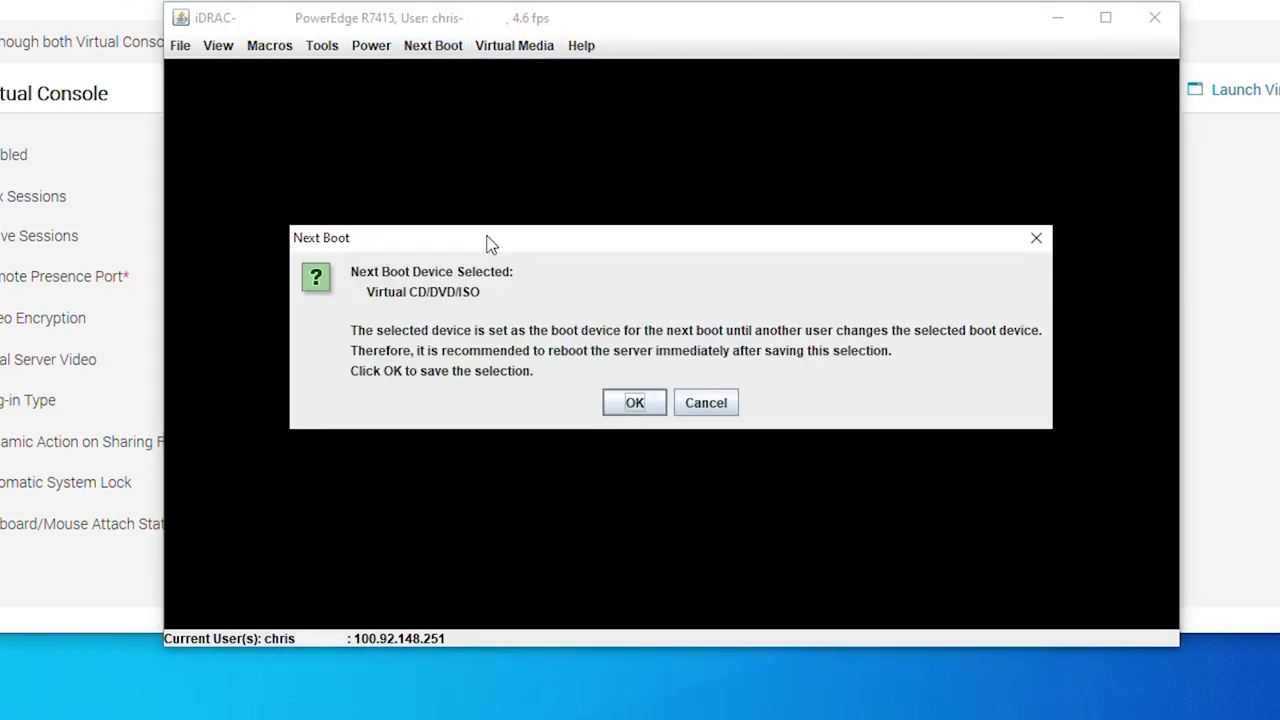
left_click(628, 401)
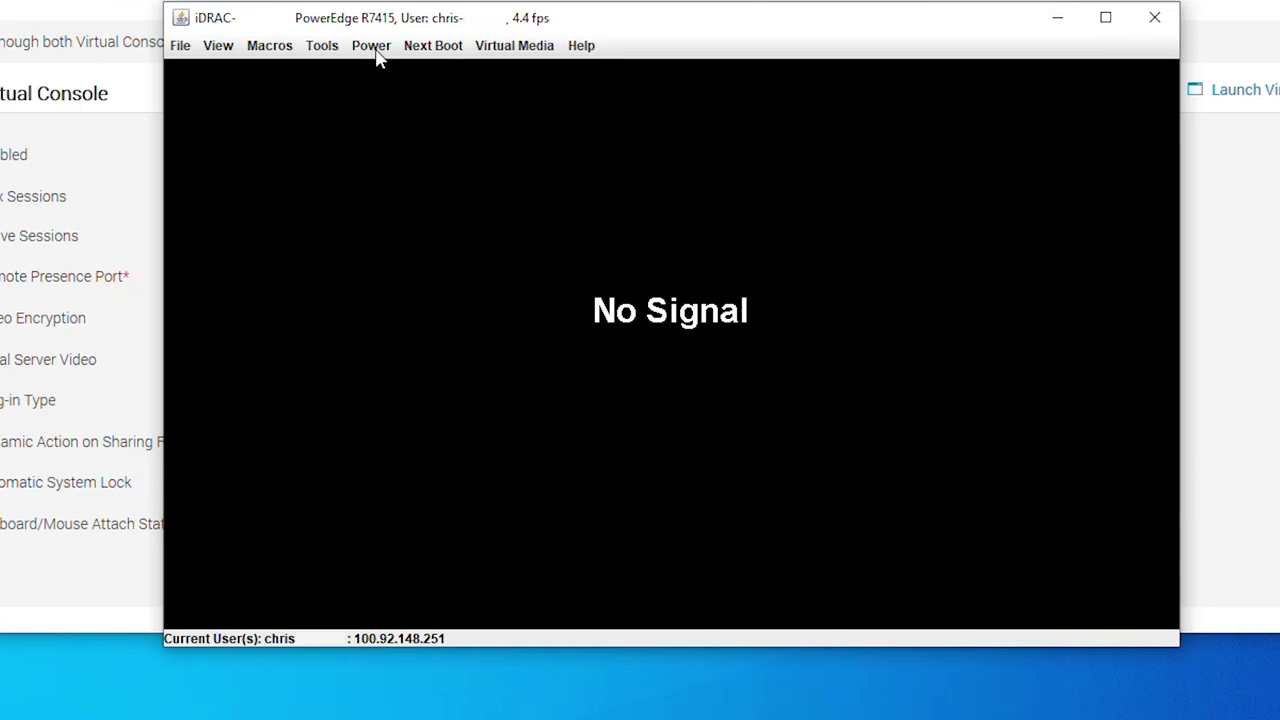
- Power on the server and confirm the action
left_click(372, 46)
left_click(394, 96)
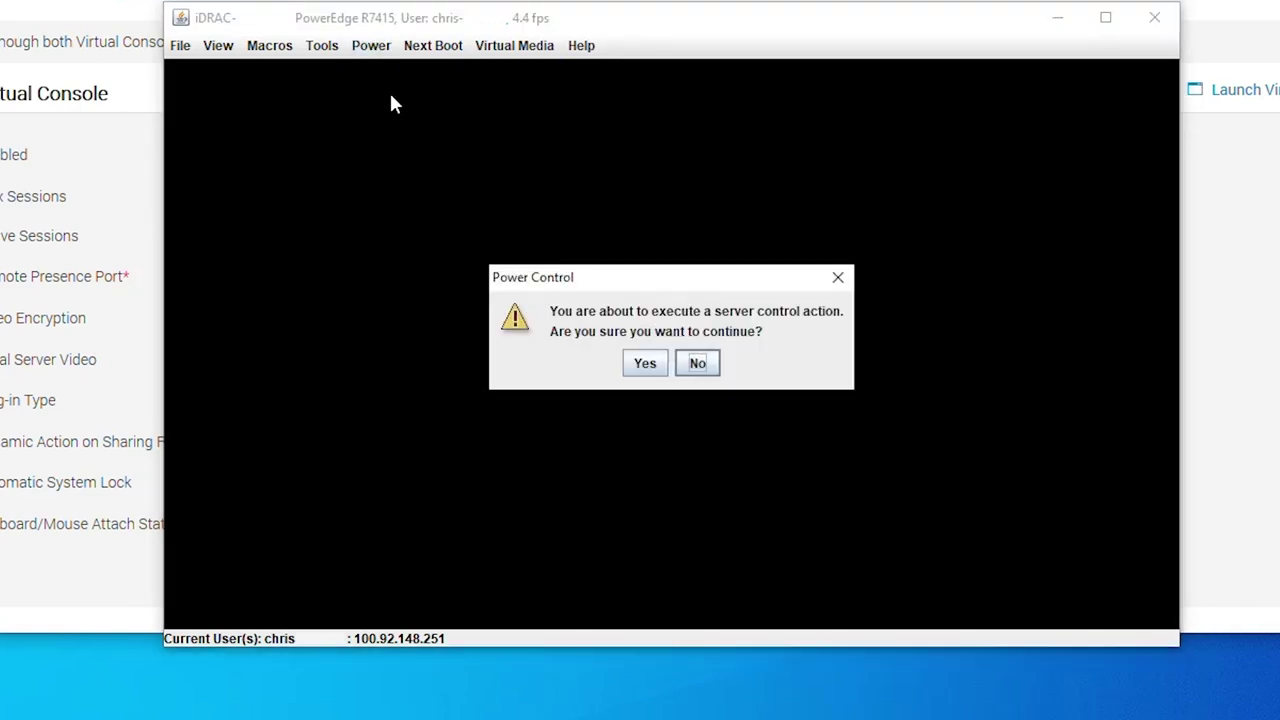
left_click(645, 365)
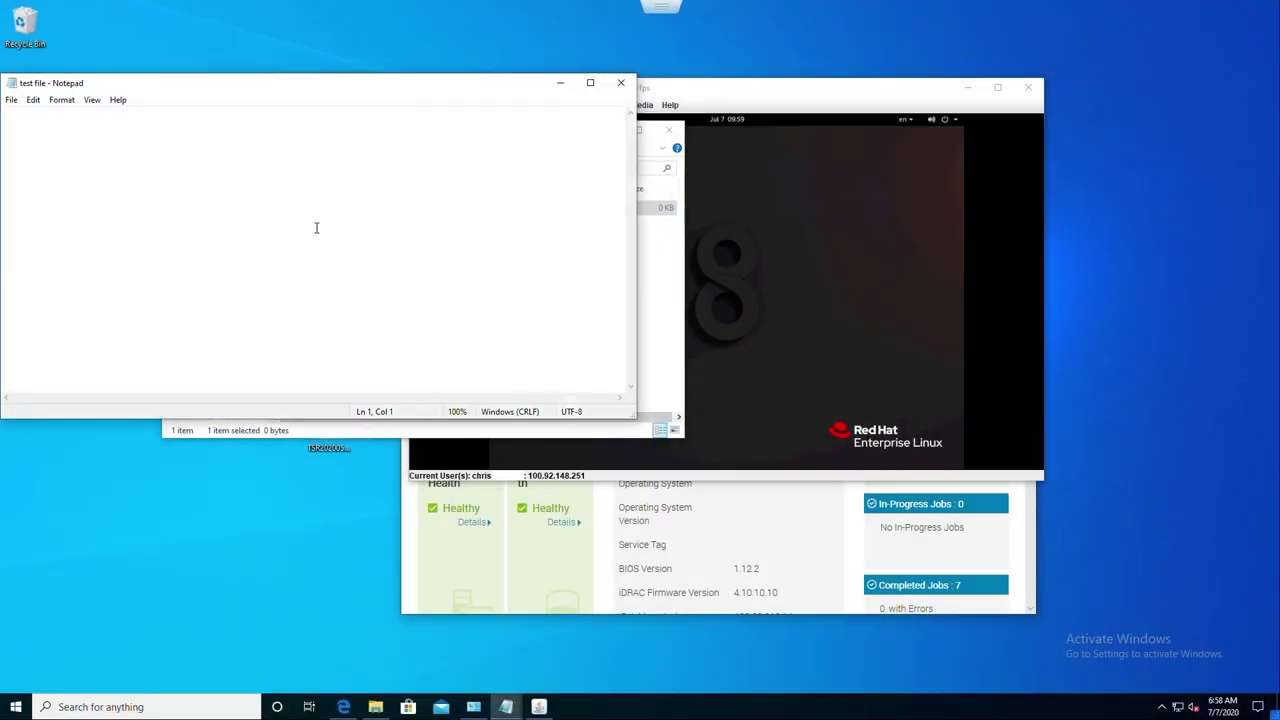
- Type the sample 'test test' text in Notepad and save it as test file
type("test test se")
key("BackSpace")
key("BackSpace")
type("test test")
left_click(12, 100)
left_click(50, 162)
- Close Notepad and return File Explorer to the Documents folder
left_click(621, 86)
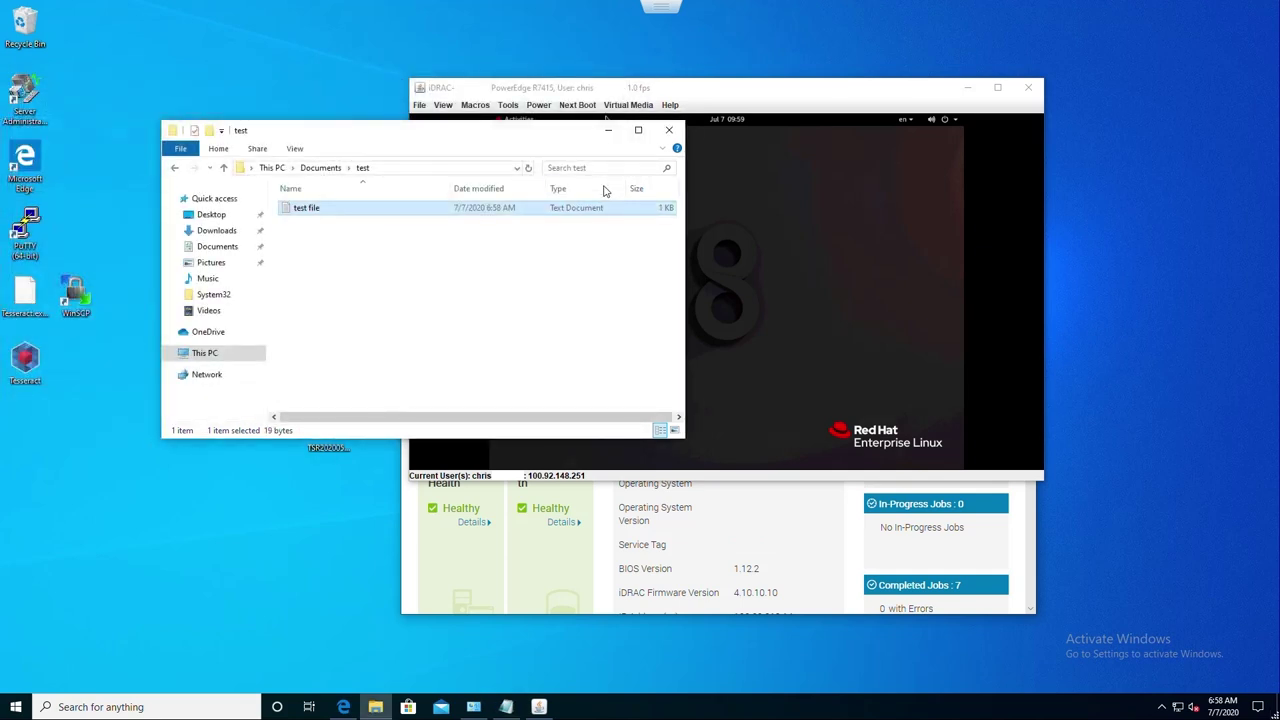
left_click(708, 94)
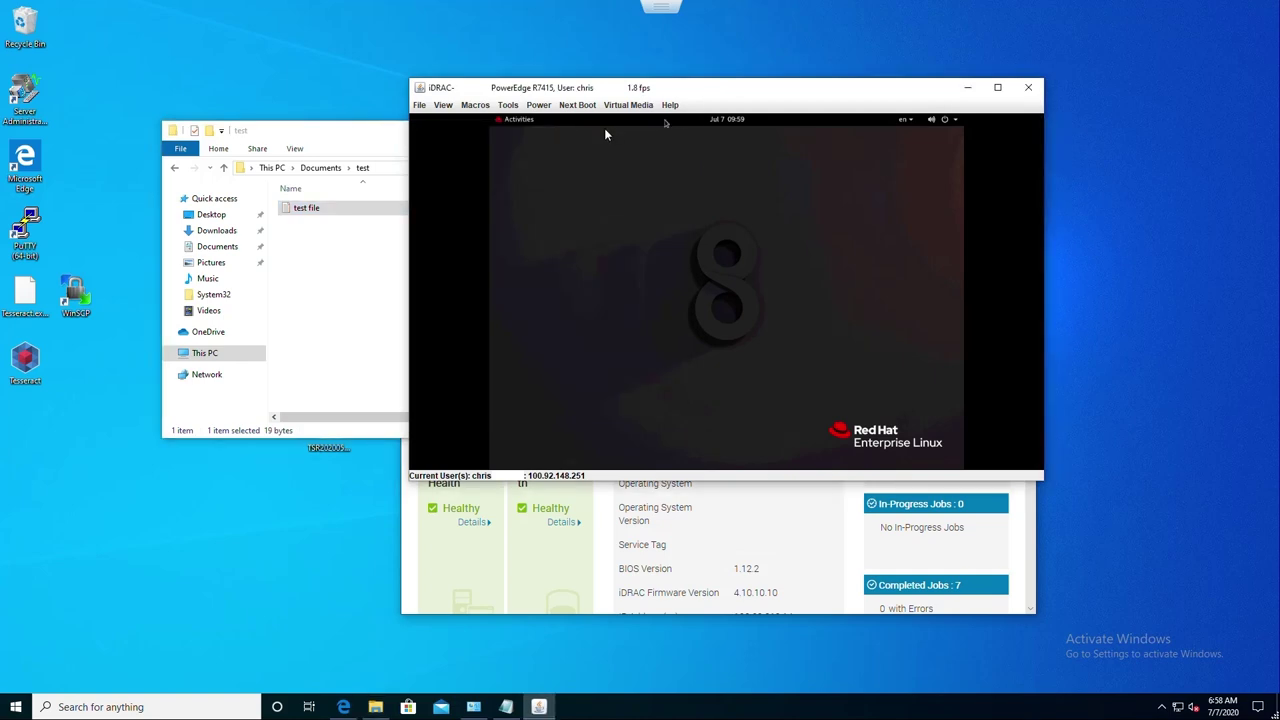
left_click(323, 176)
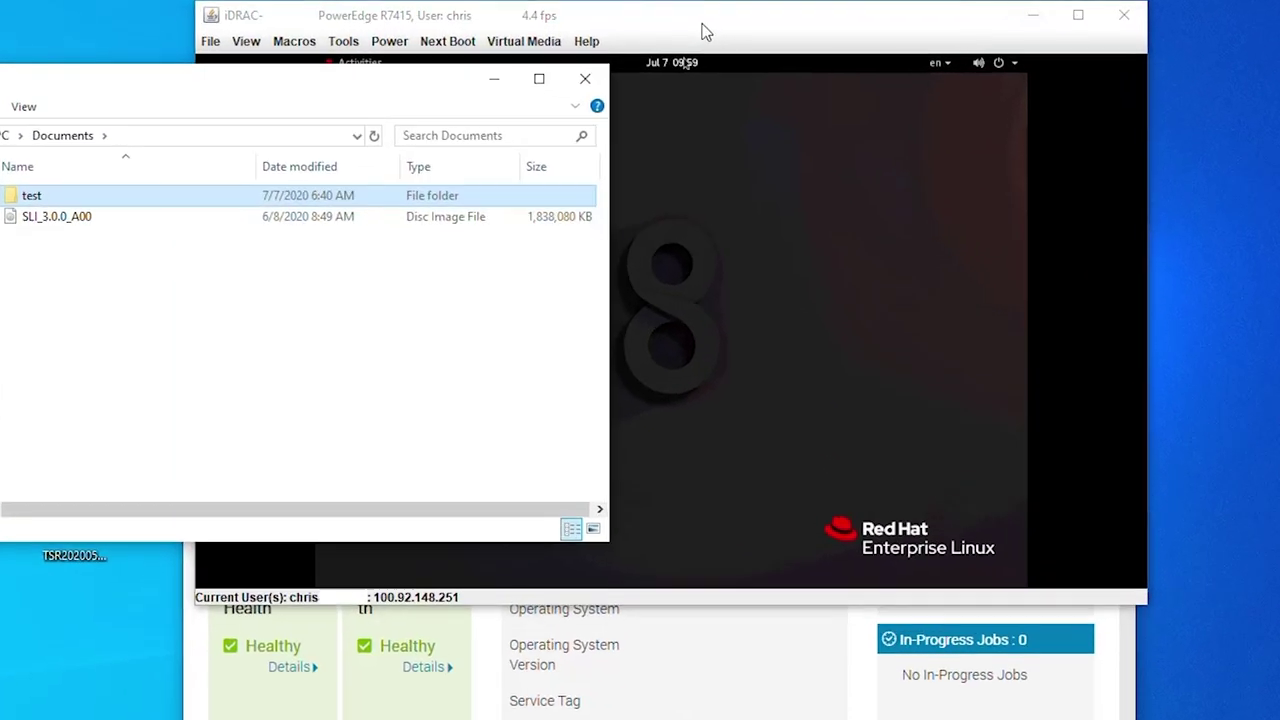
left_click(744, 101)
- Create the disc image test.img from the Documents\test folder and locate it in Explorer
left_click(523, 41)
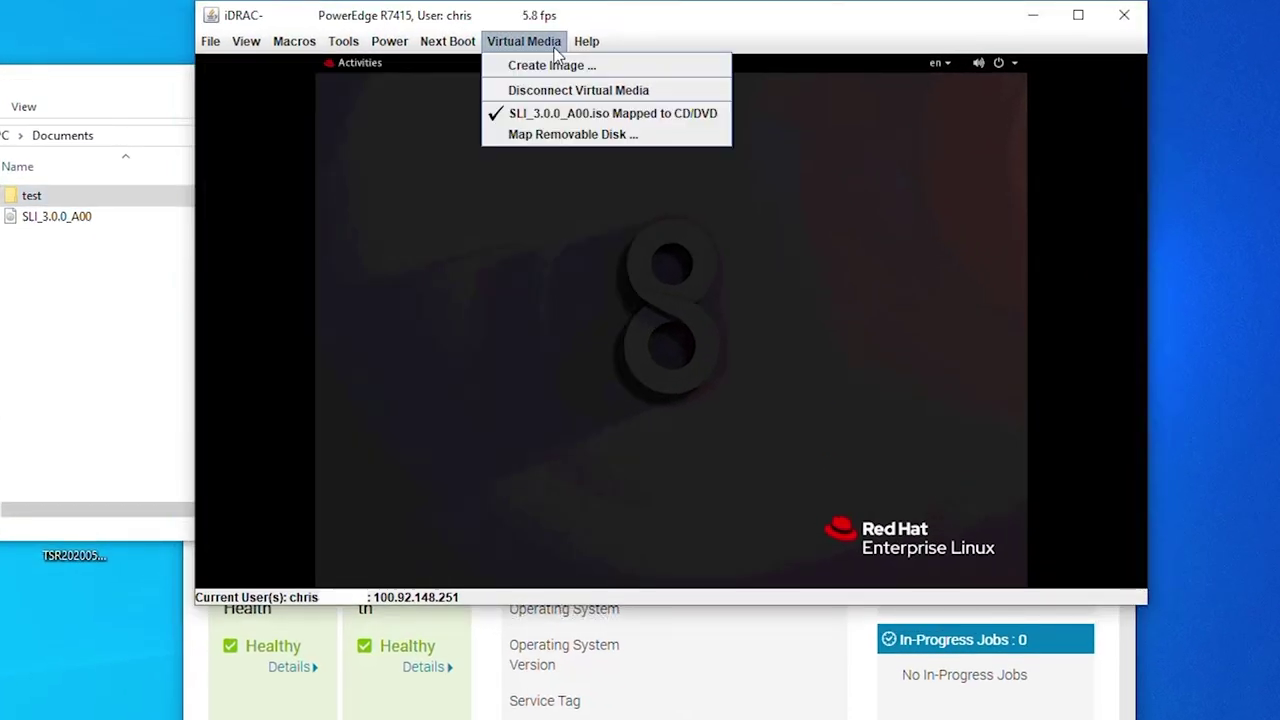
left_click(550, 63)
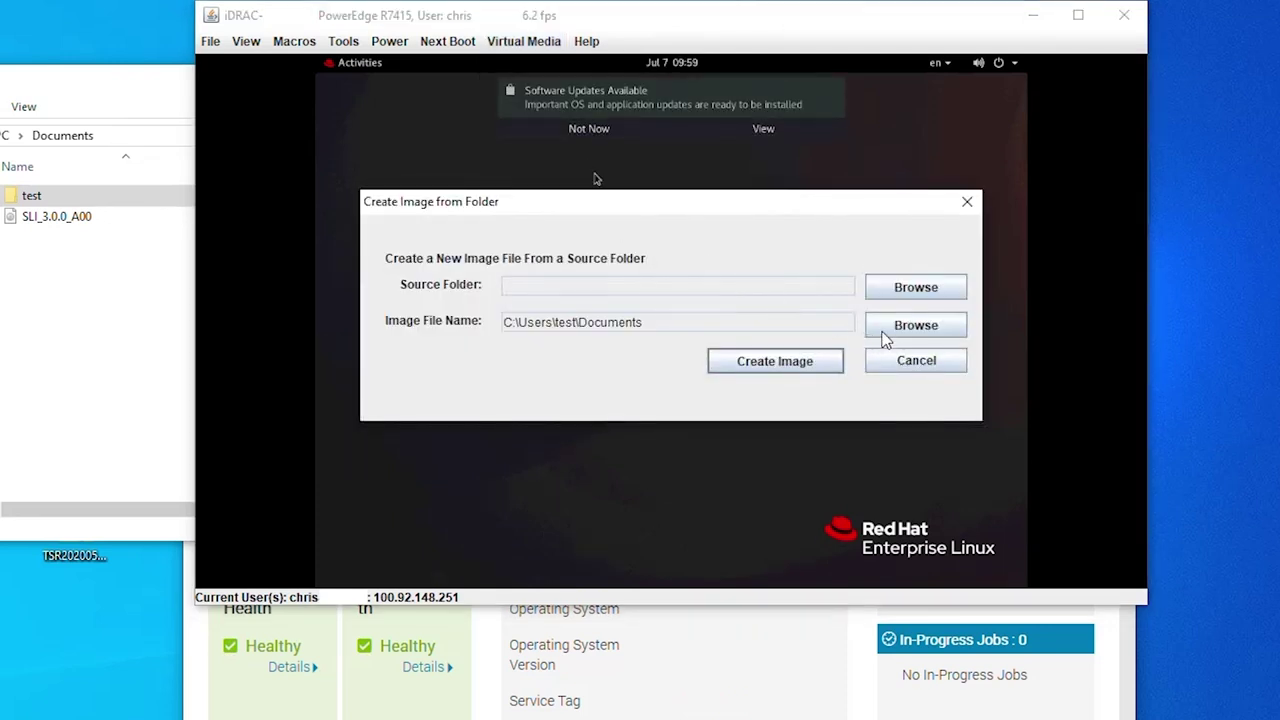
left_click(925, 287)
left_click(594, 229)
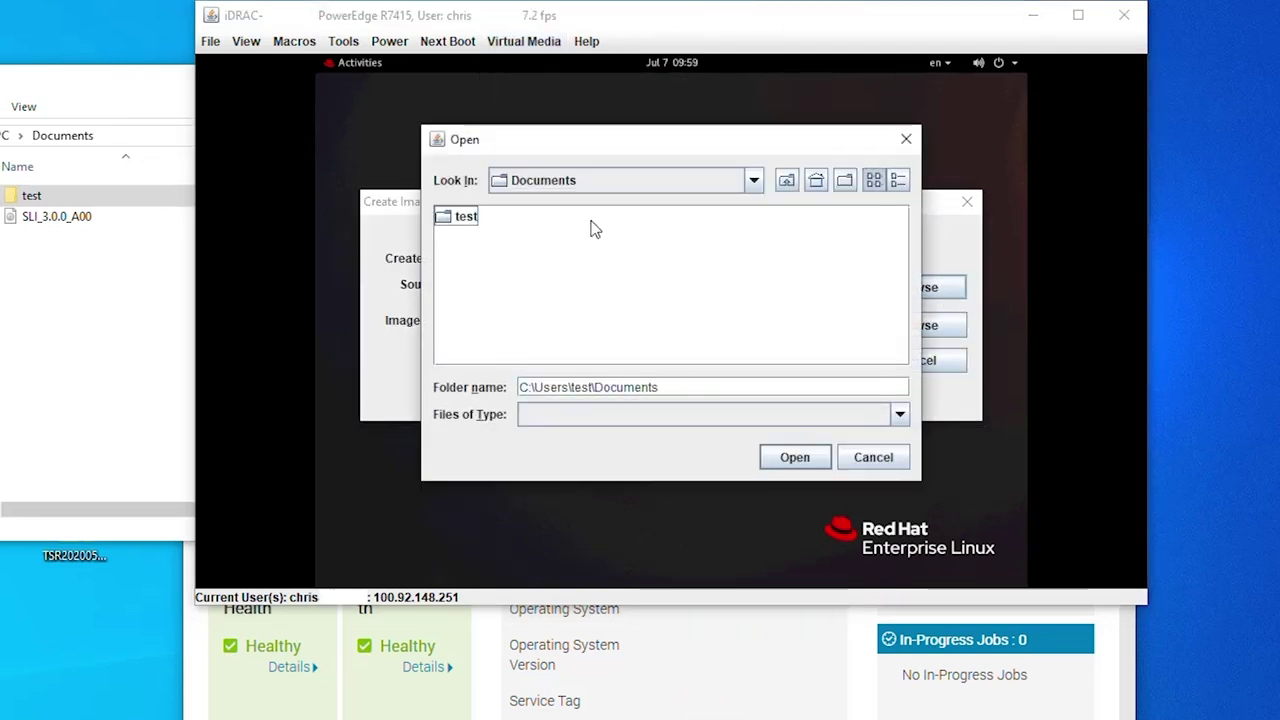
double_click(466, 228)
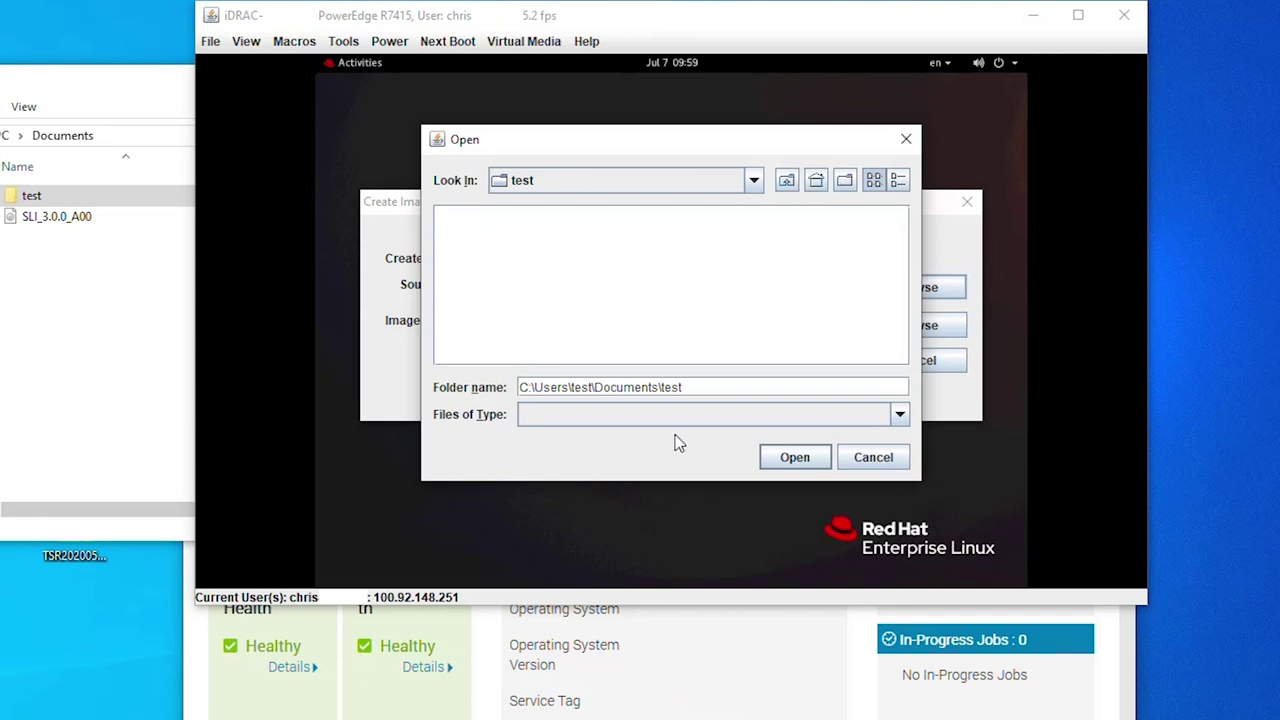
left_click(794, 457)
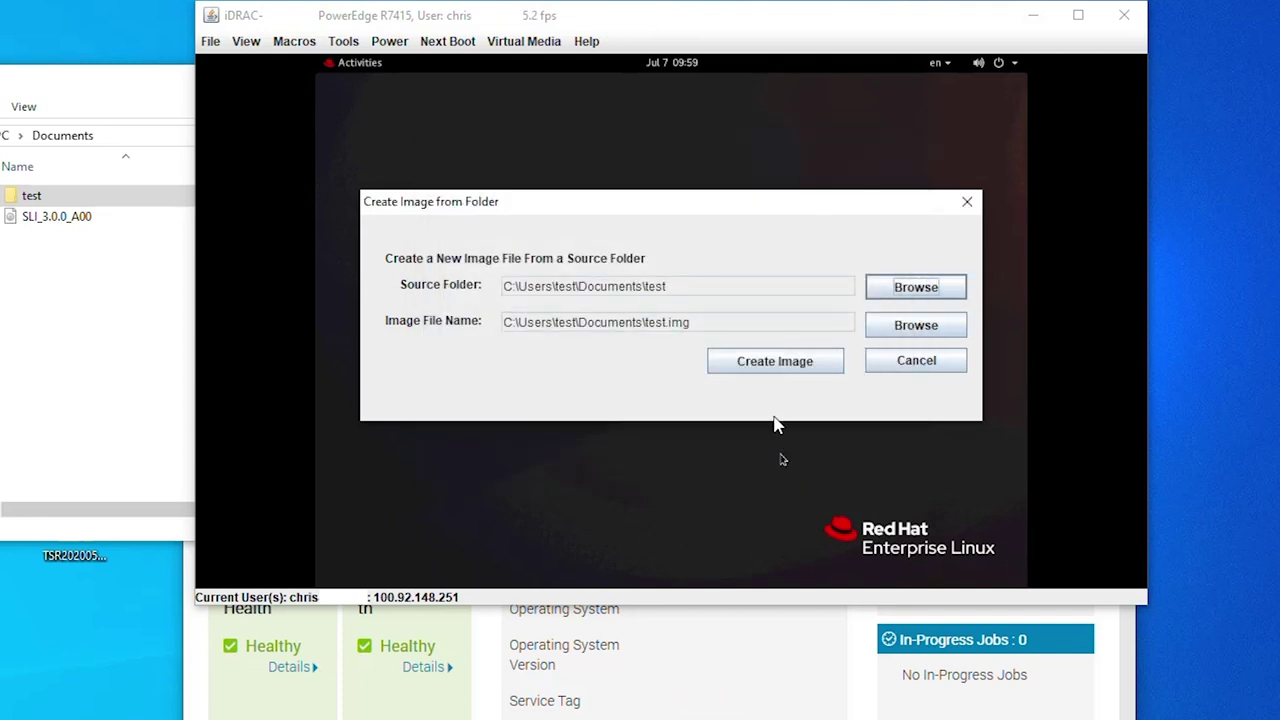
left_click(781, 372)
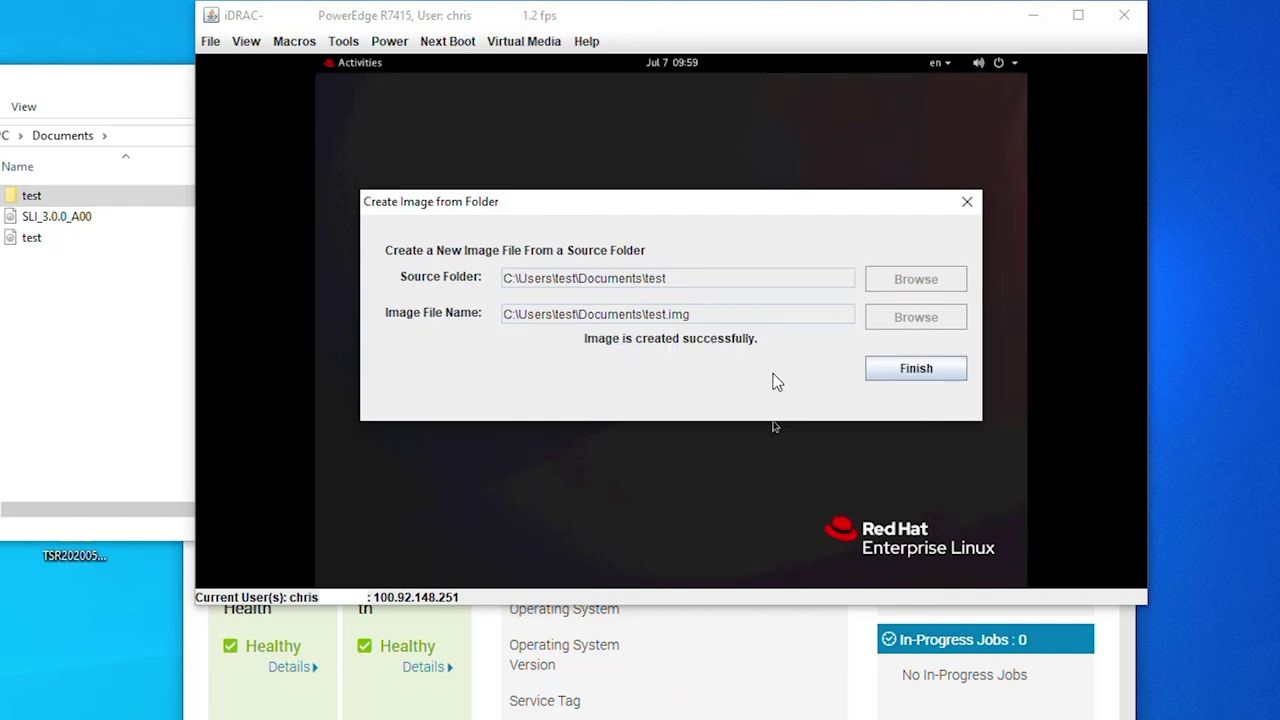
left_click(960, 368)
left_click(57, 289)
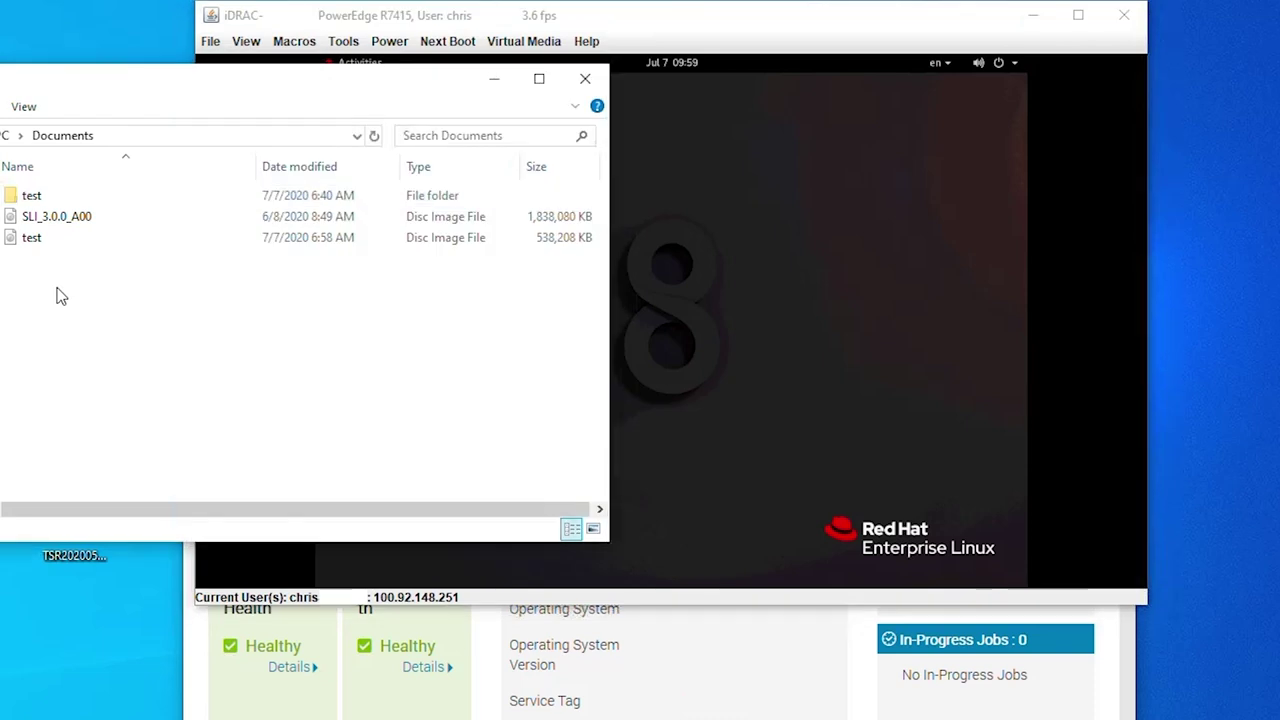
left_click(31, 243)
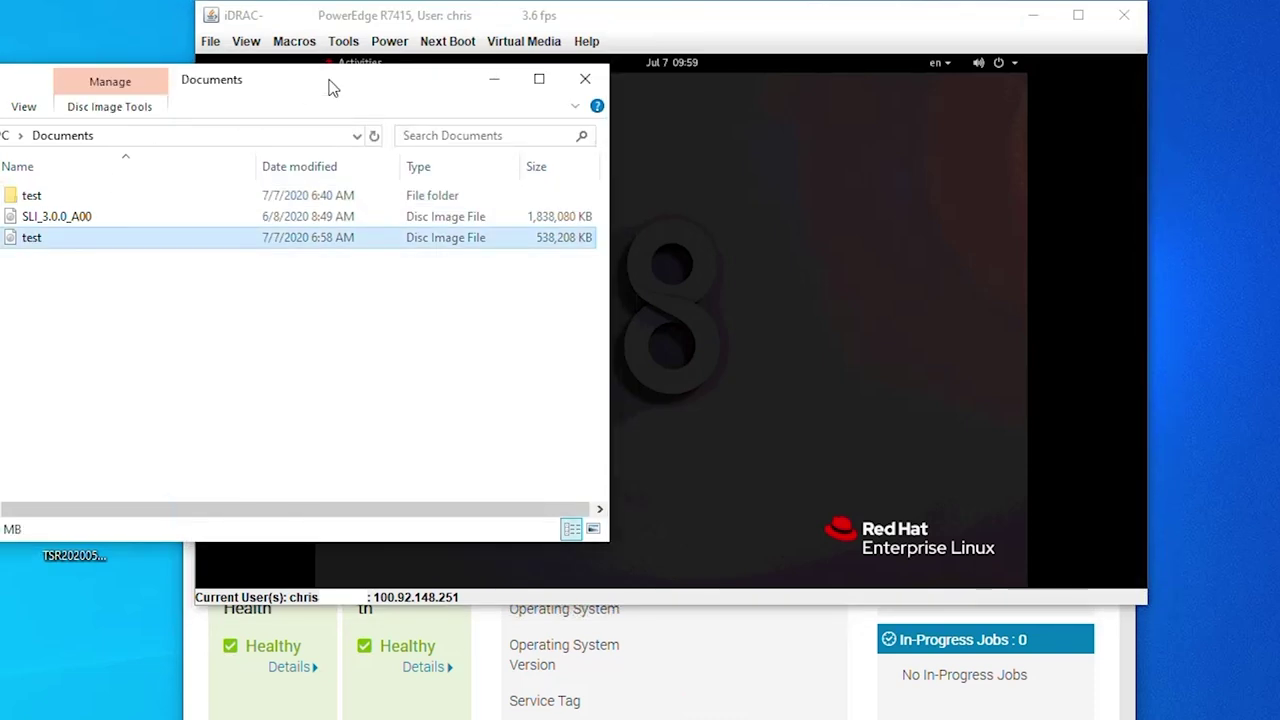
- Map test.img to the server as a removable disk
left_click_drag(320, 88, 258, 106)
left_click(450, 60)
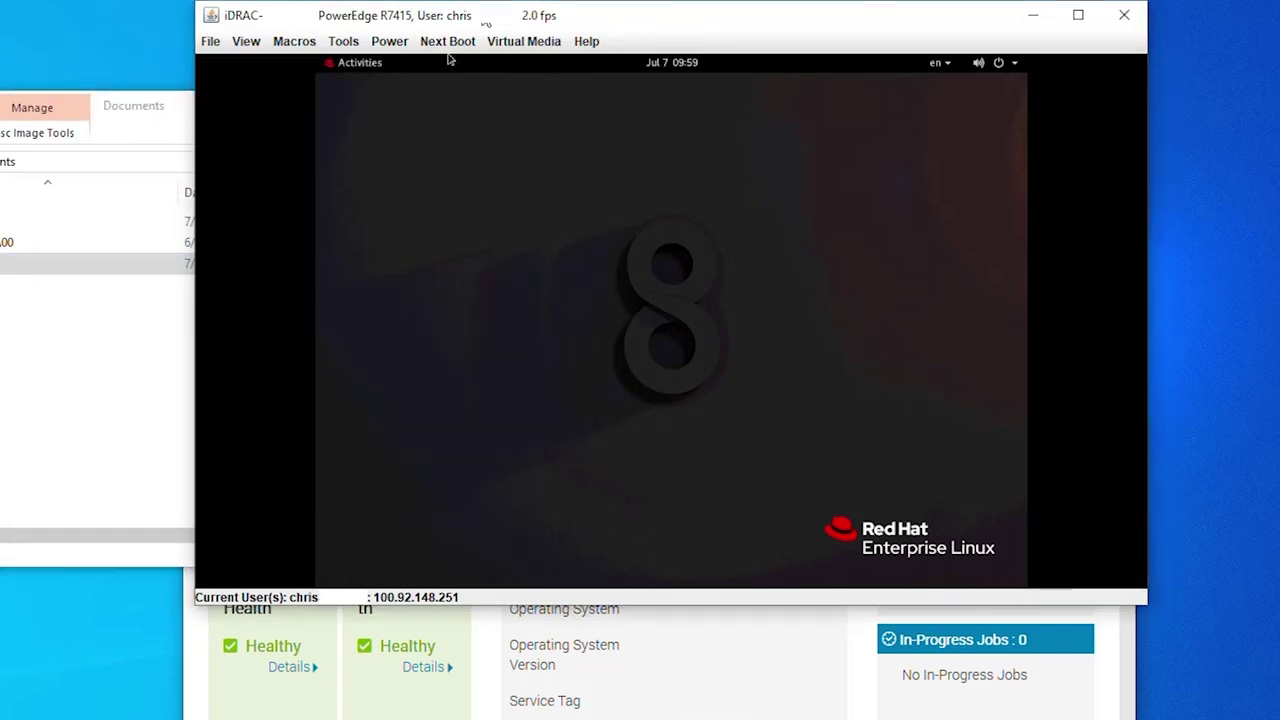
left_click(541, 44)
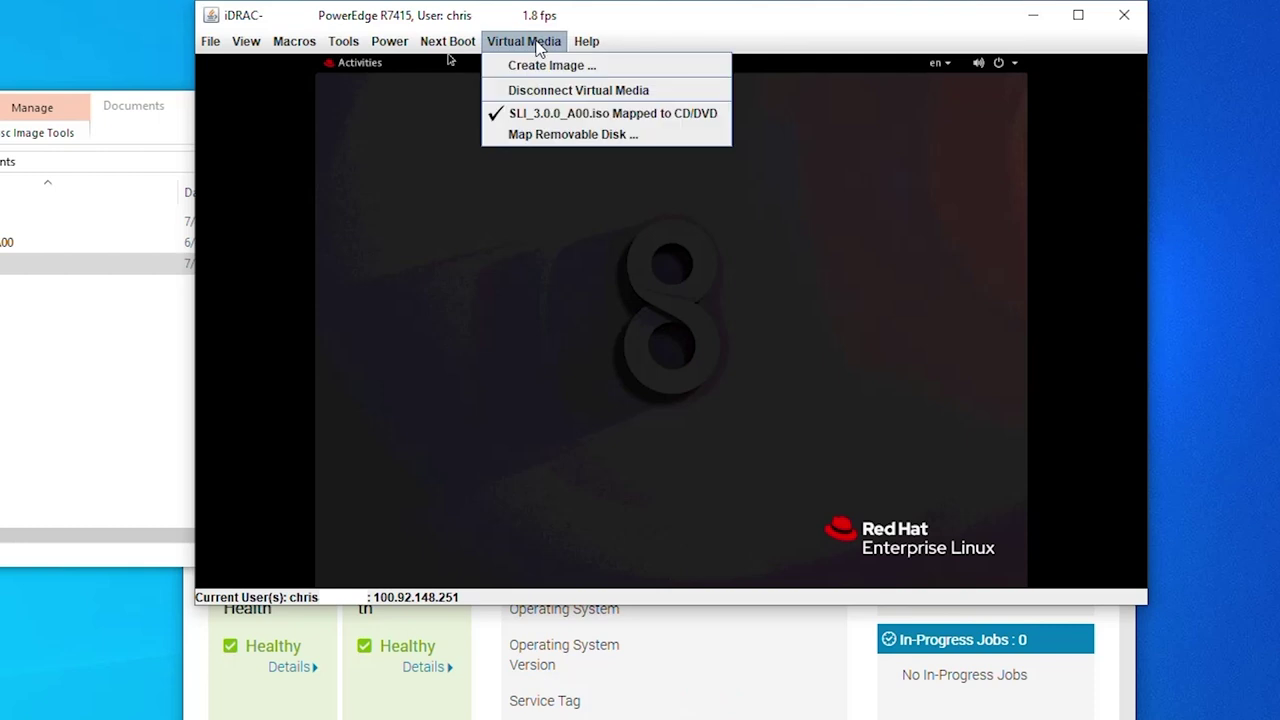
left_click(572, 140)
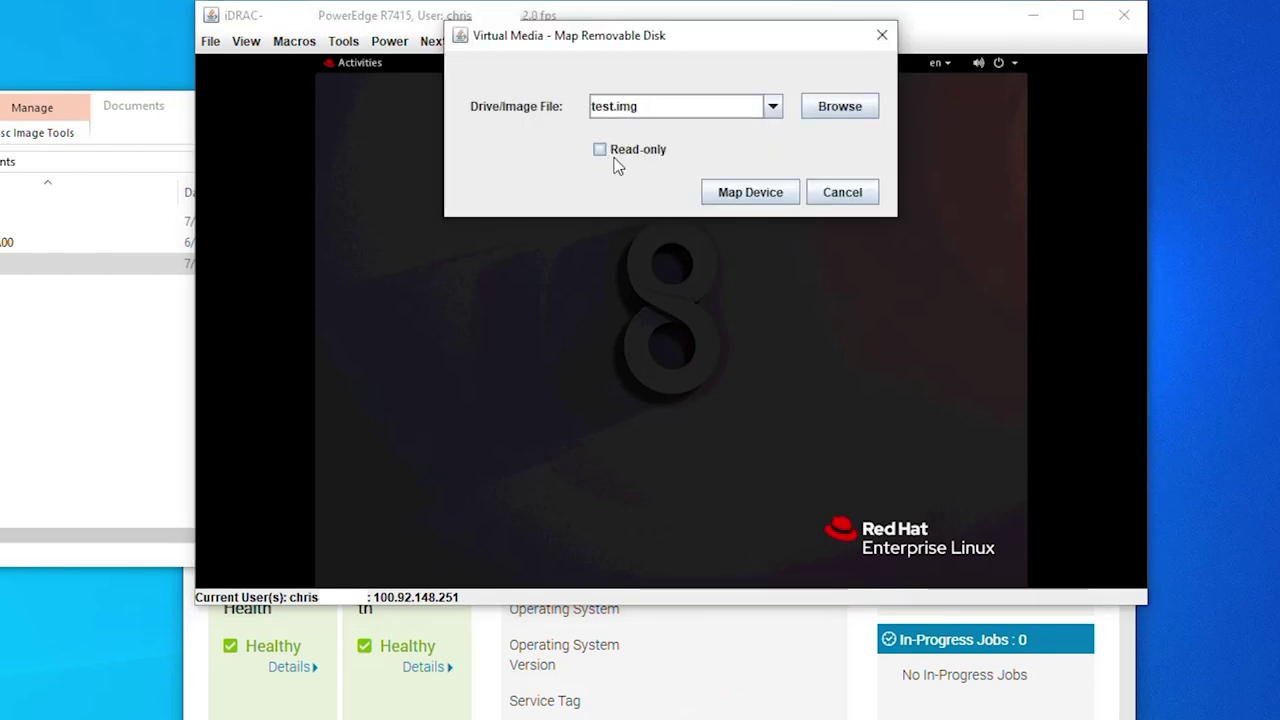
left_click(758, 196)
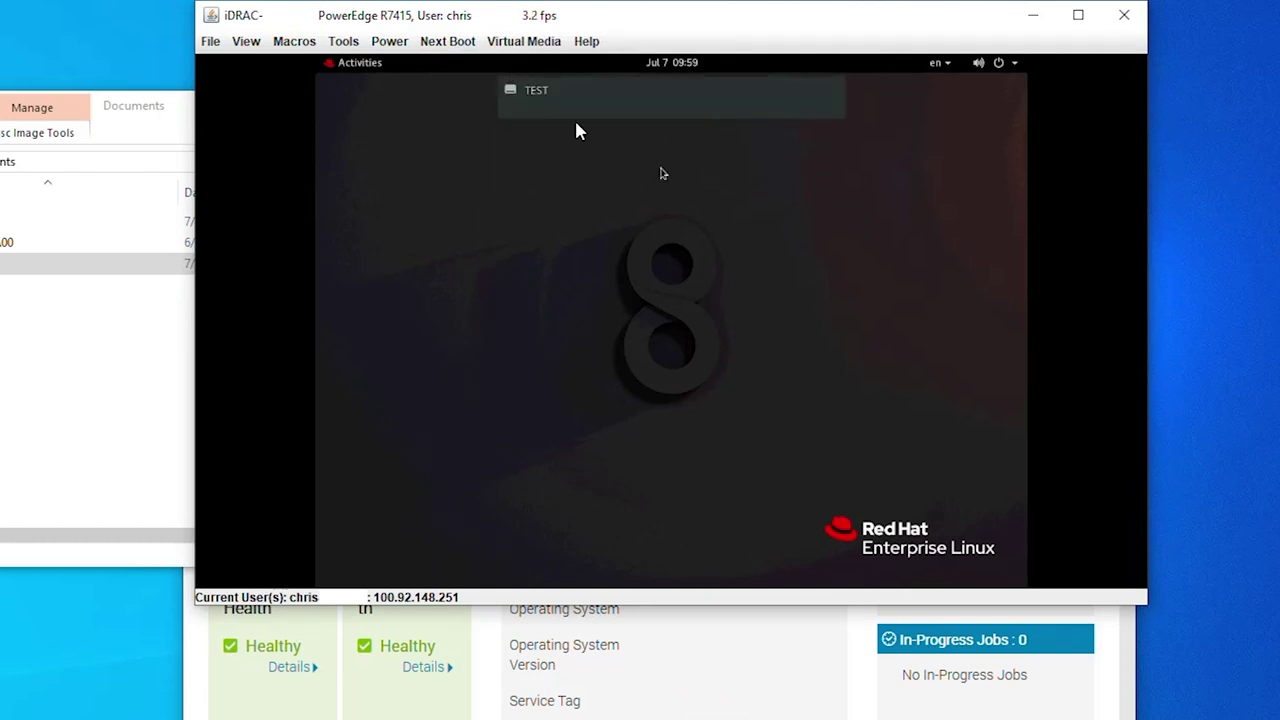
- Open test file.txt from the test folder on the attached TEST drive
mouse_move(541, 98)
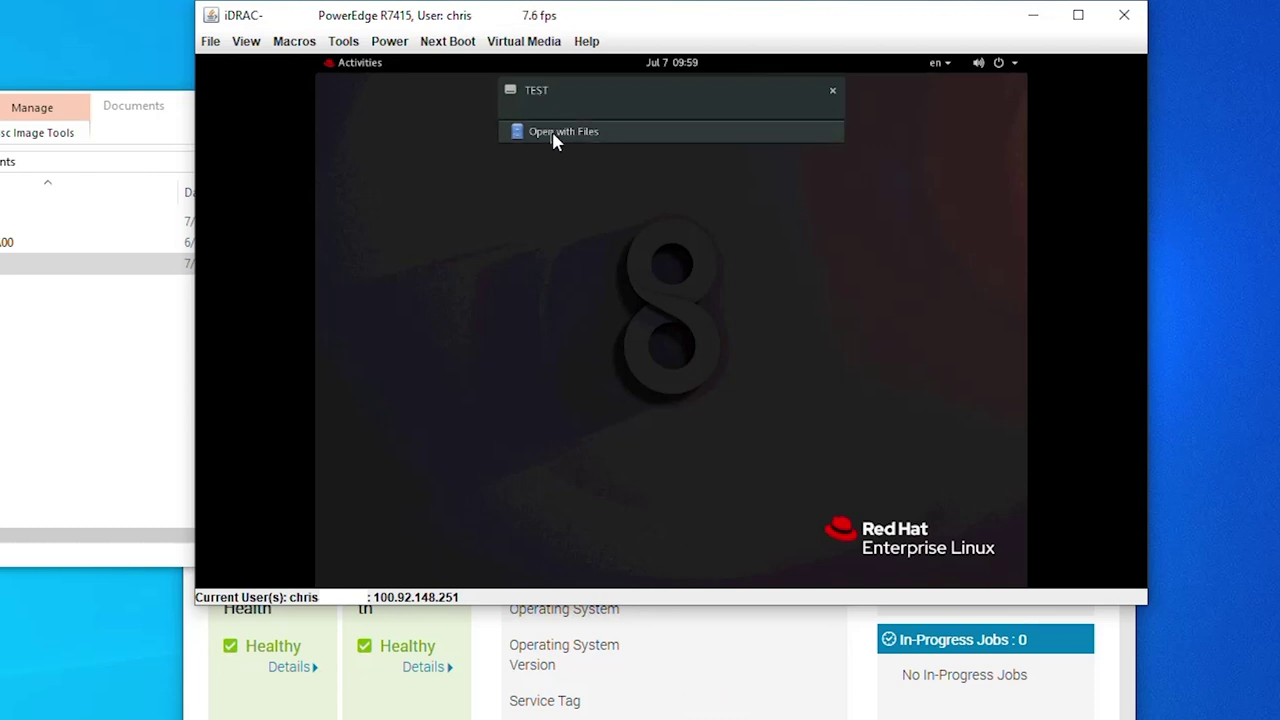
left_click(553, 134)
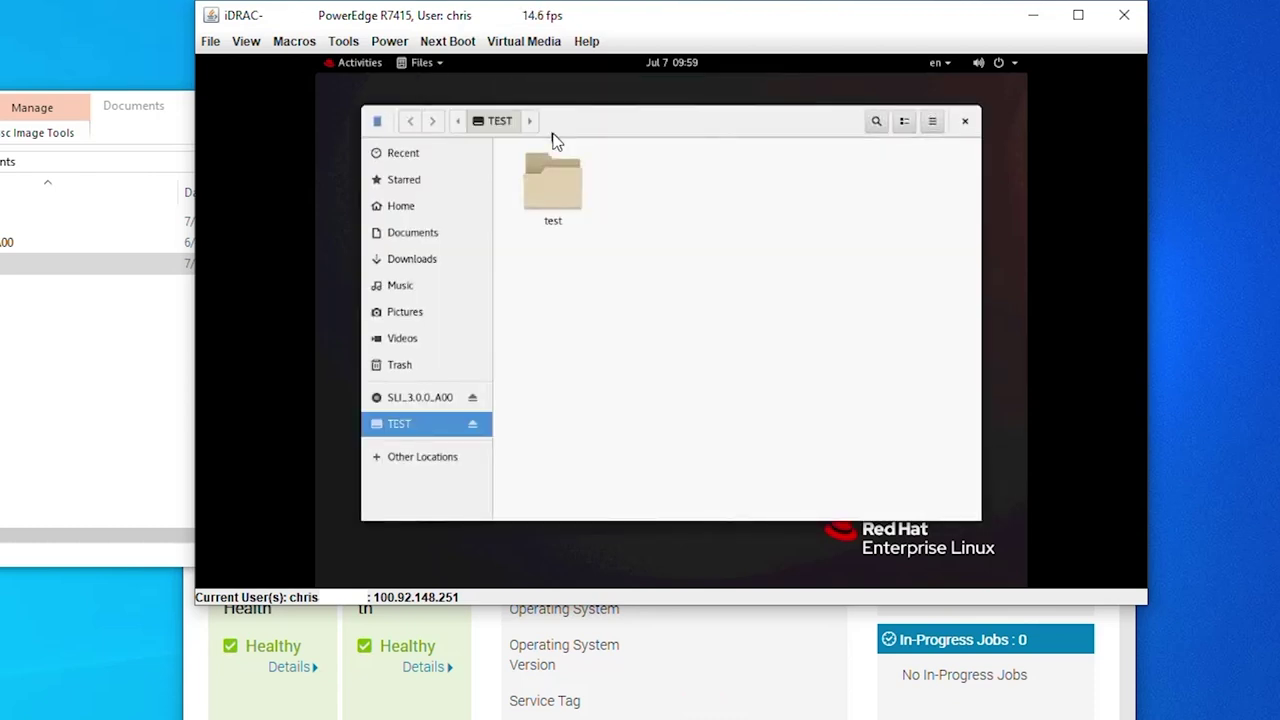
double_click(562, 213)
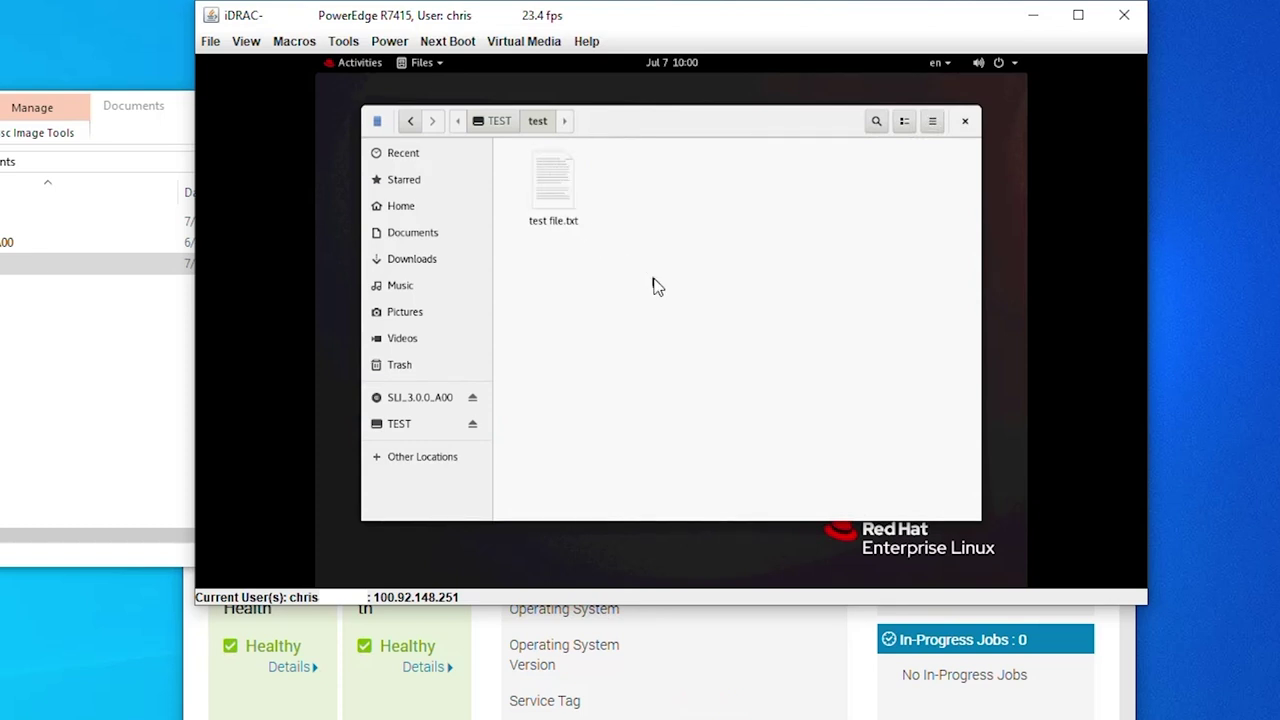
double_click(551, 193)
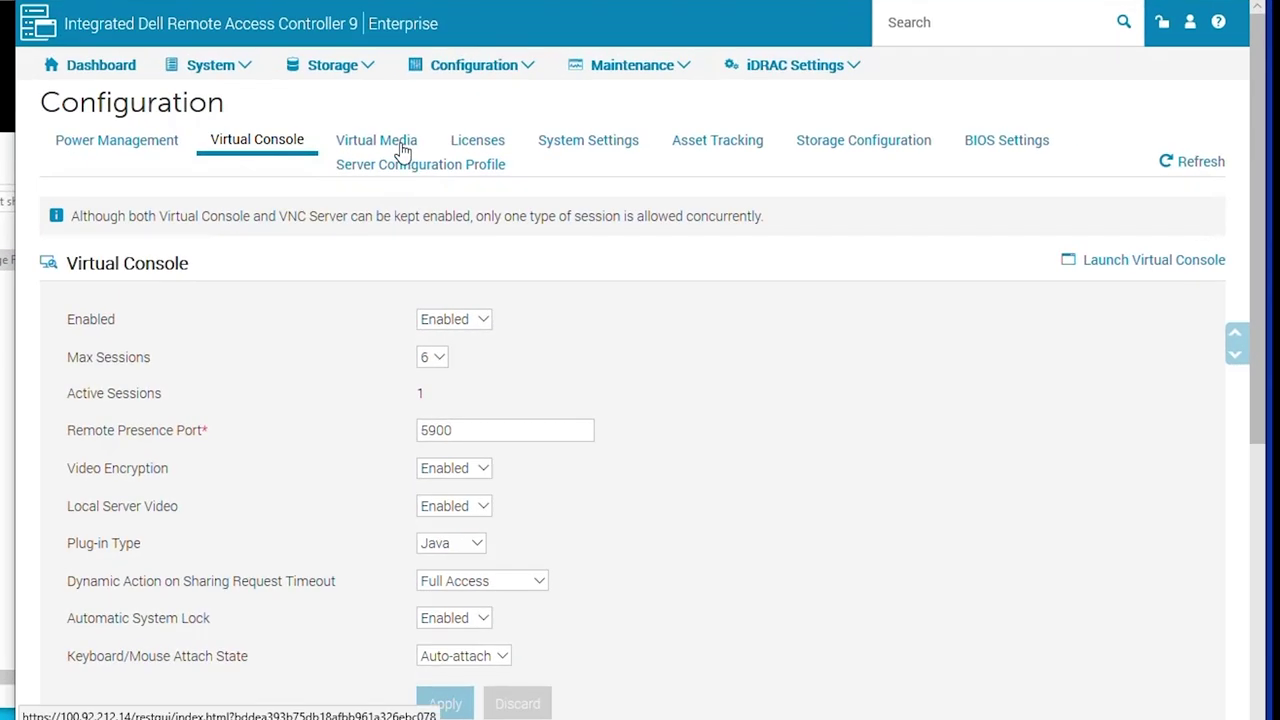
- Show the Virtual Media settings down to the empty Remote File Share section
left_click(405, 148)
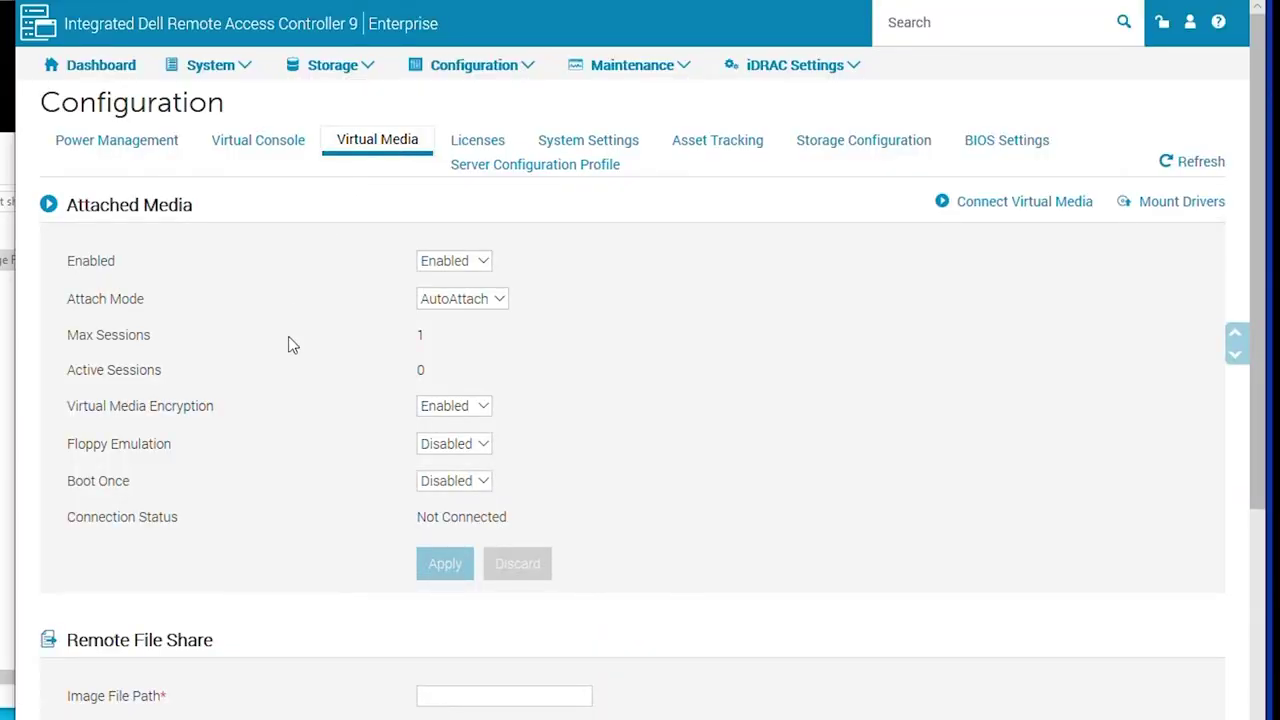
scroll(291, 344, "down", 3)
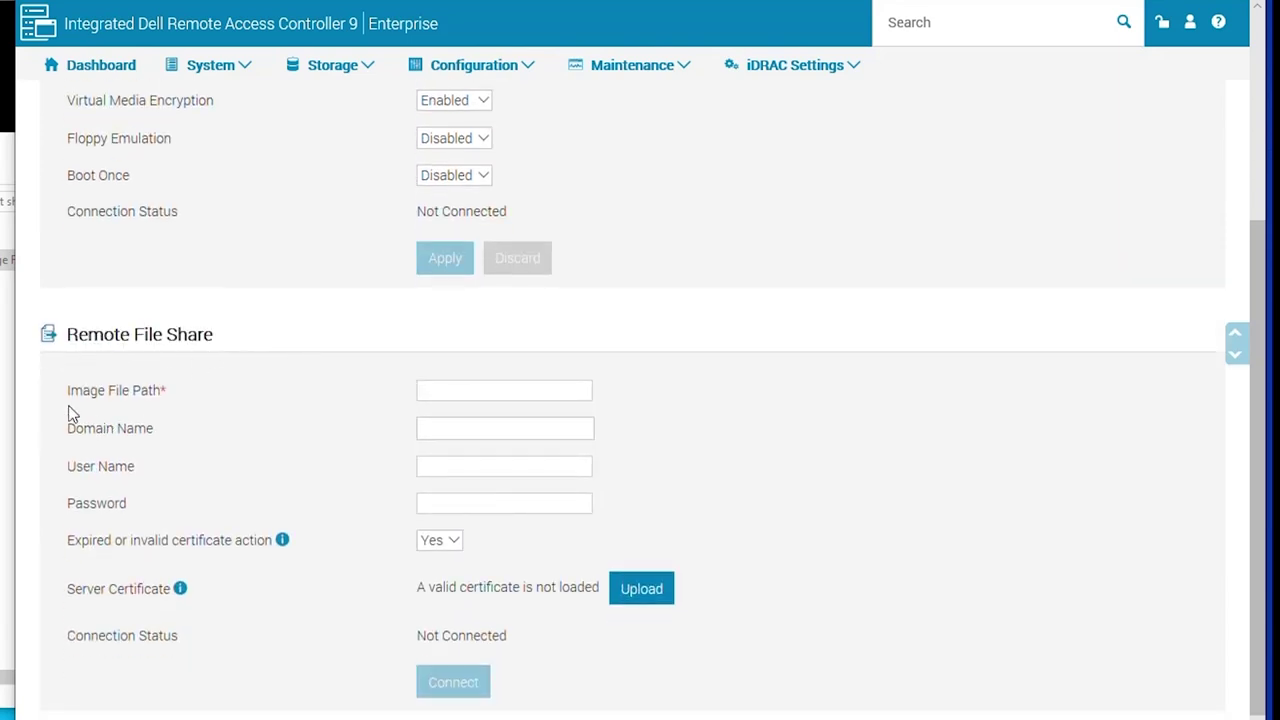
- Run racadm remoteimage -c for //100.92.148.251/test/SLI_3.0.0_A00.iso with the share credentials
left_click(86, 151)
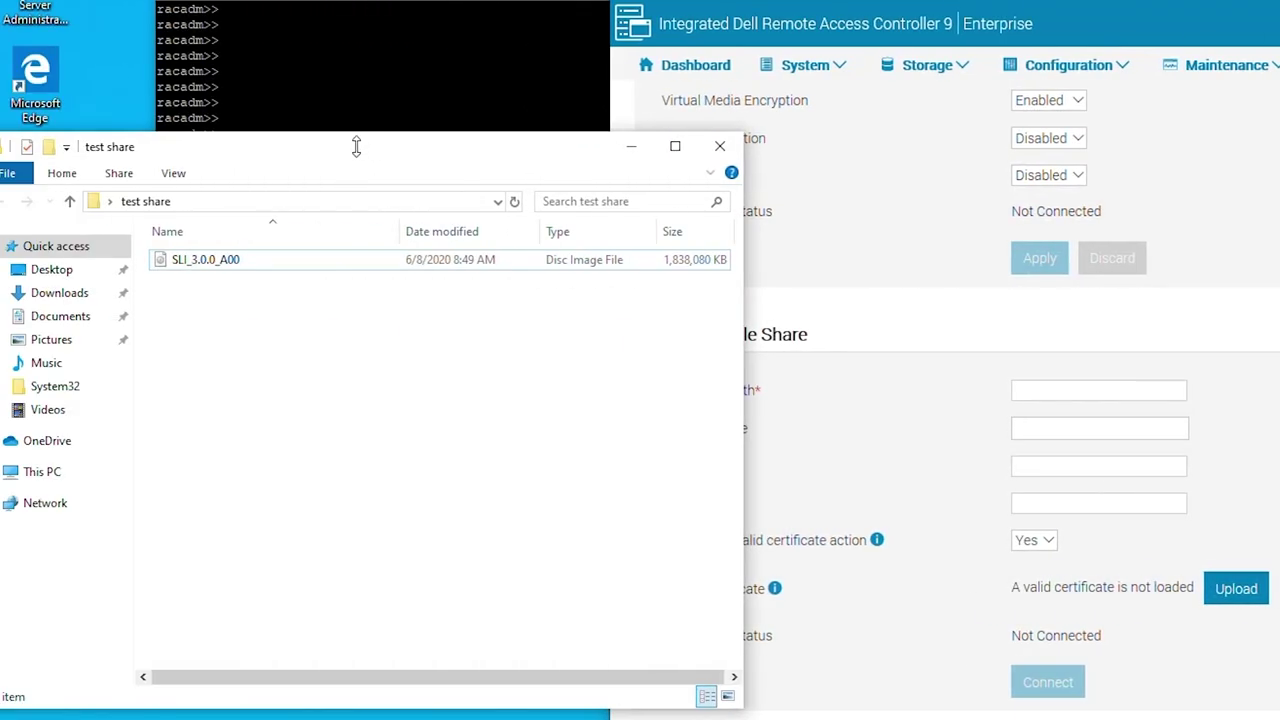
left_click_drag(351, 134, 382, 226)
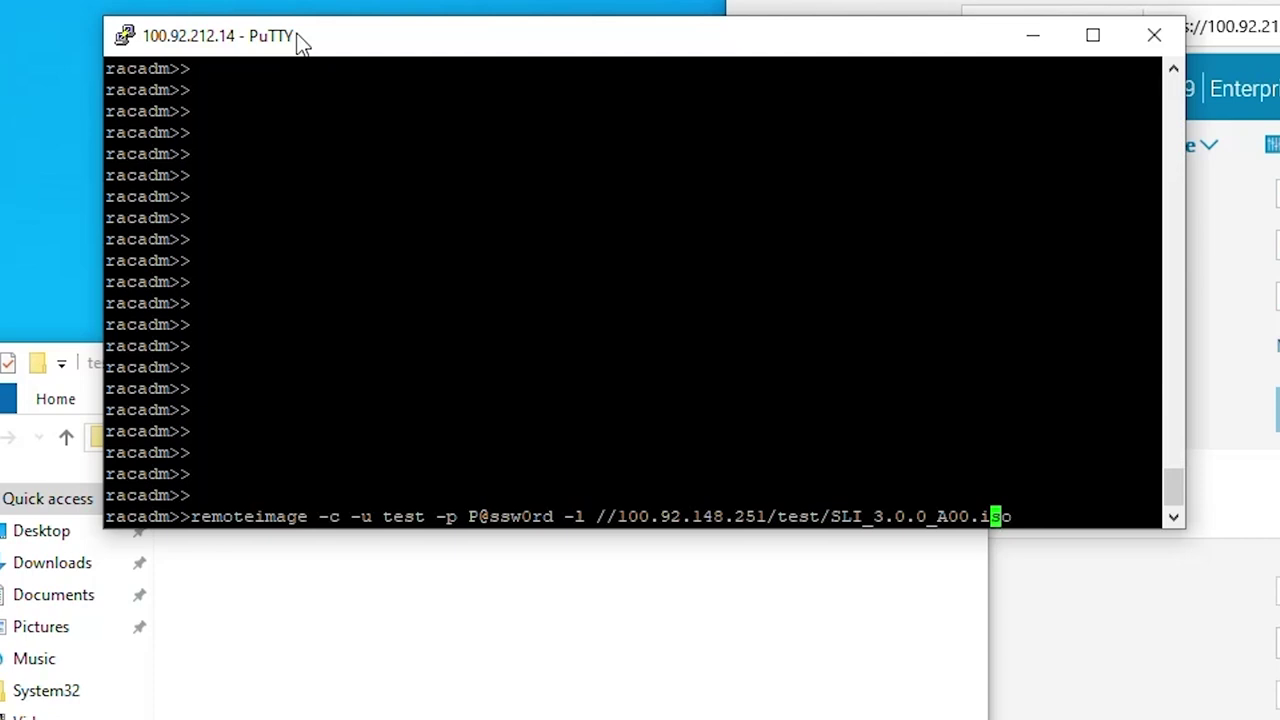
key("Return")
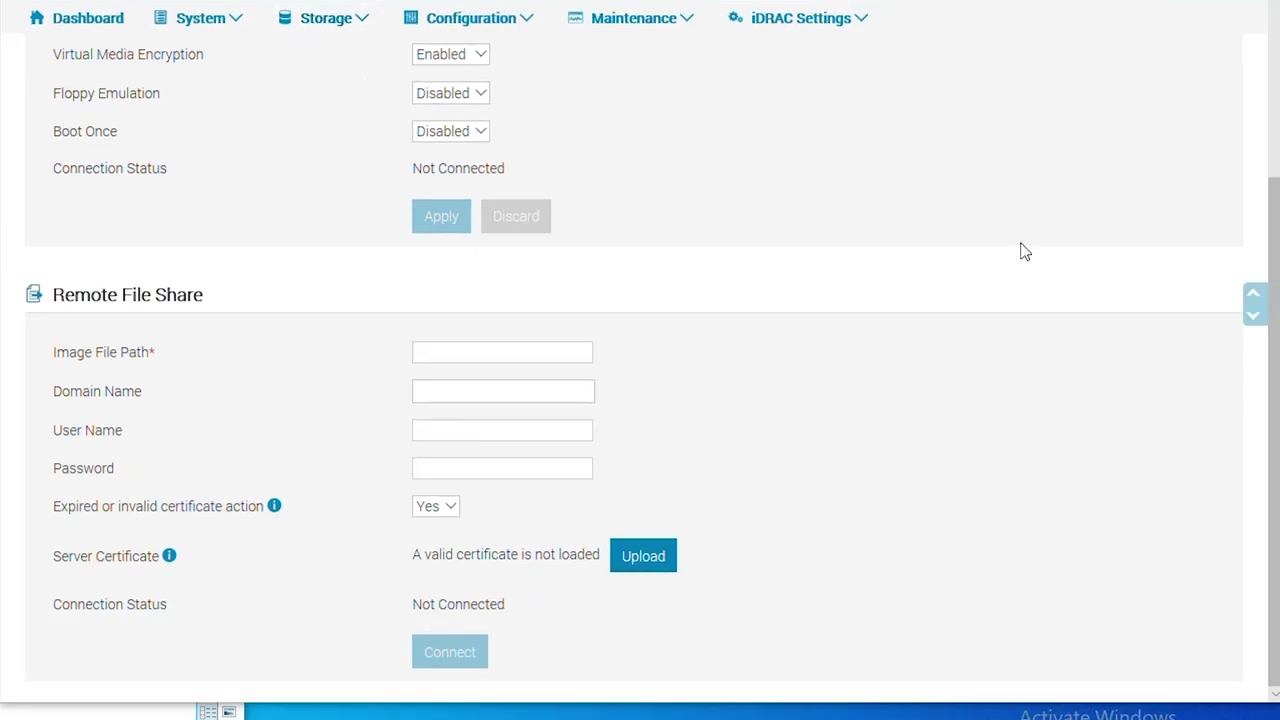
- Refresh Virtual Media and verify the Remote File Share image path shows Connected
scroll(1025, 252, "up", 4)
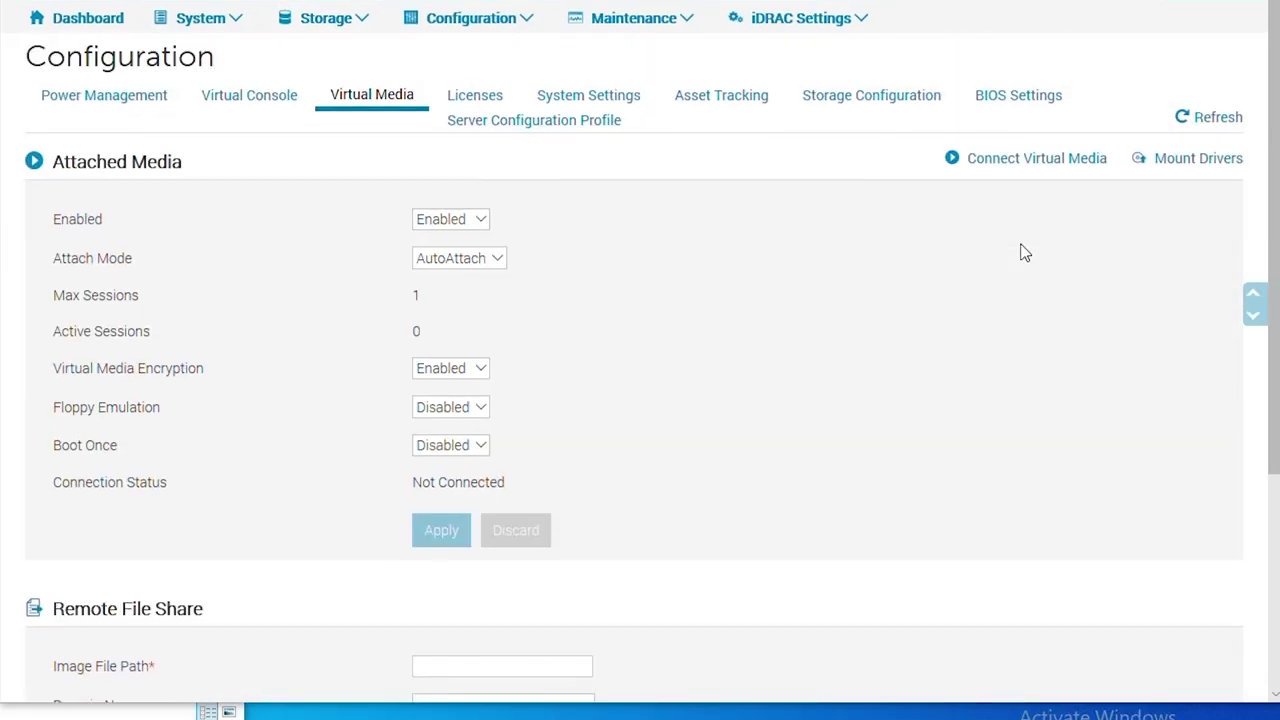
left_click(1213, 122)
scroll(611, 372, "down", 3)
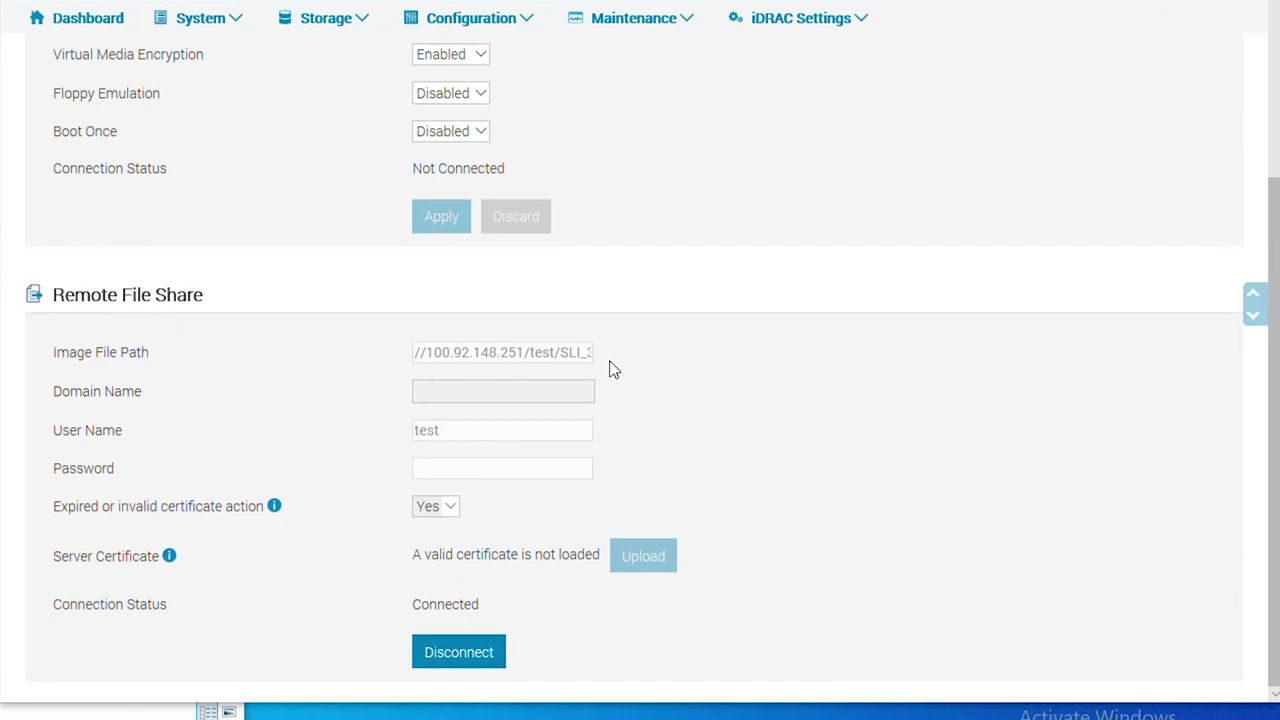
double_click(424, 364)
left_click_drag(551, 356, 543, 356)
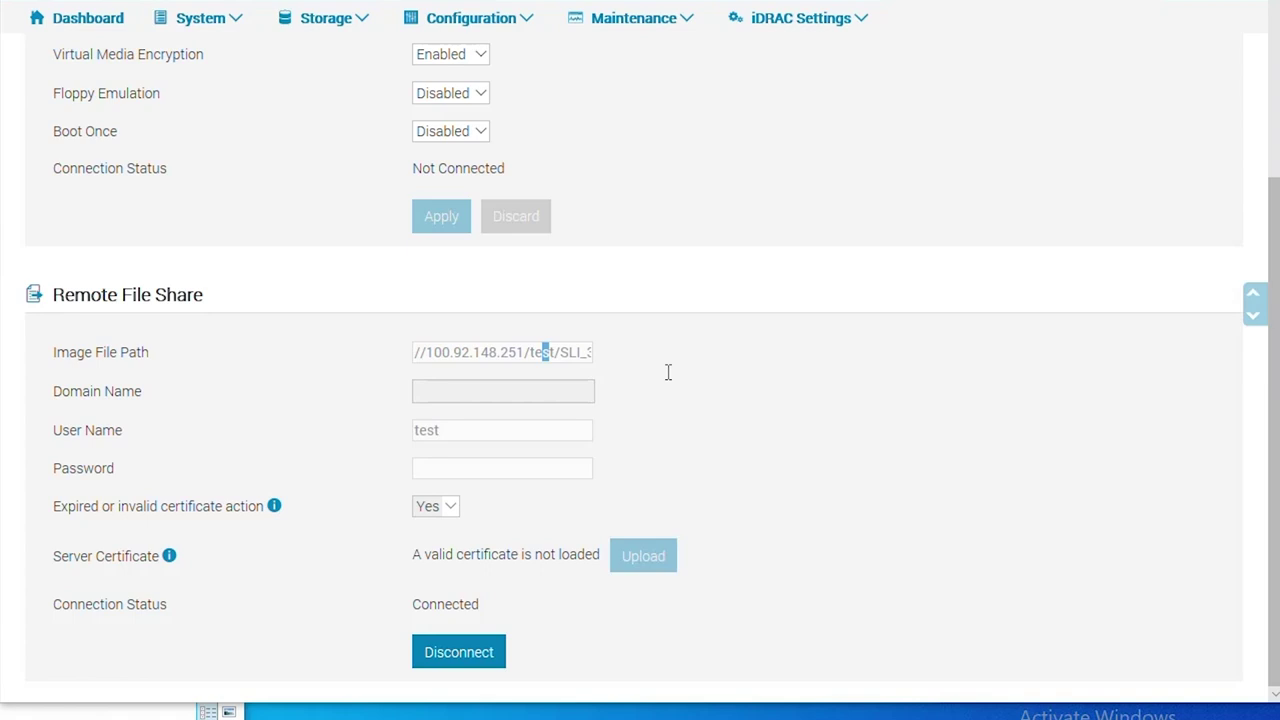
left_click(391, 392)
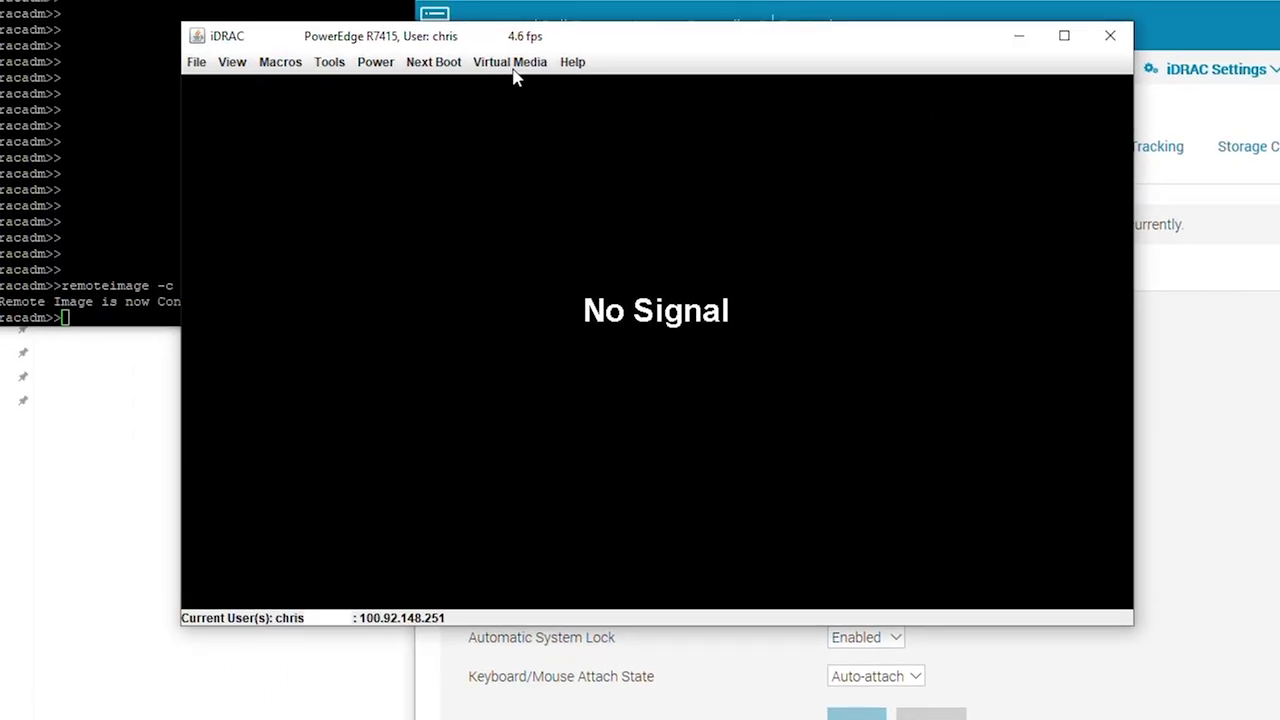
- Attempt Connect Virtual Media and dismiss the Login Failed error
left_click(100, 14)
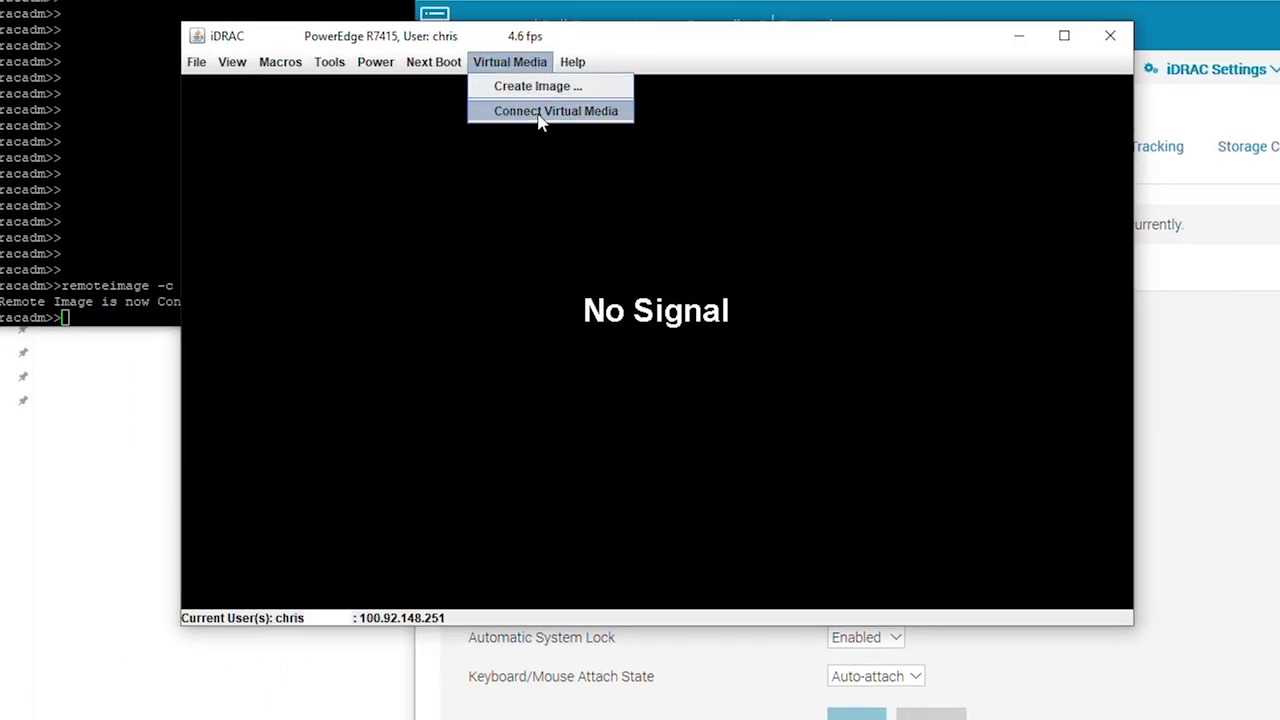
left_click(538, 114)
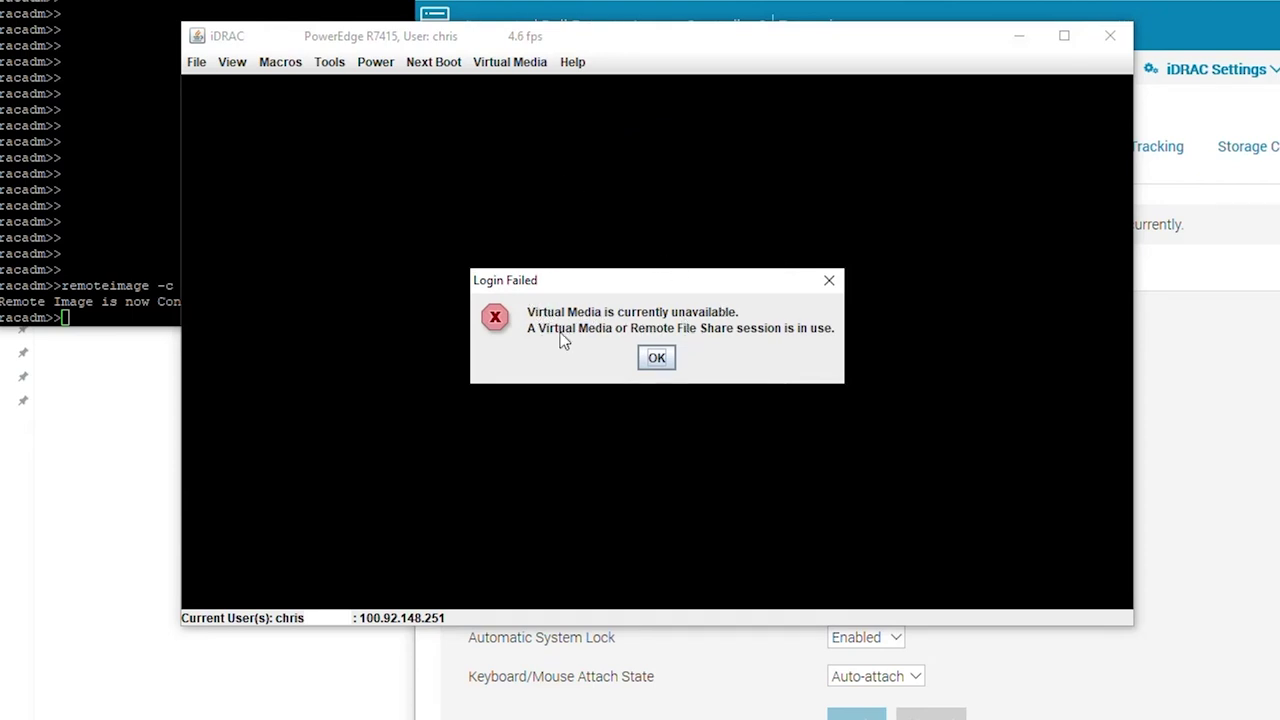
left_click(657, 359)
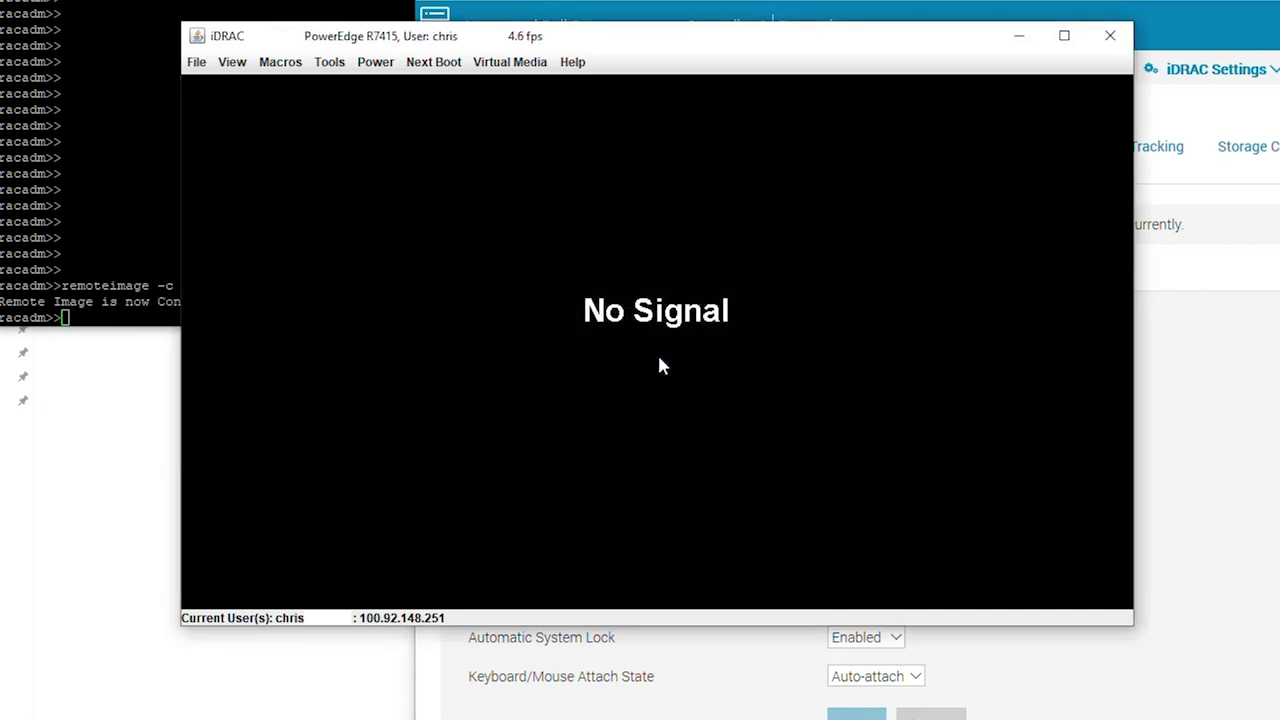
- Disconnect the Remote File Share from the iDRAC Virtual Media settings page
left_click(1210, 318)
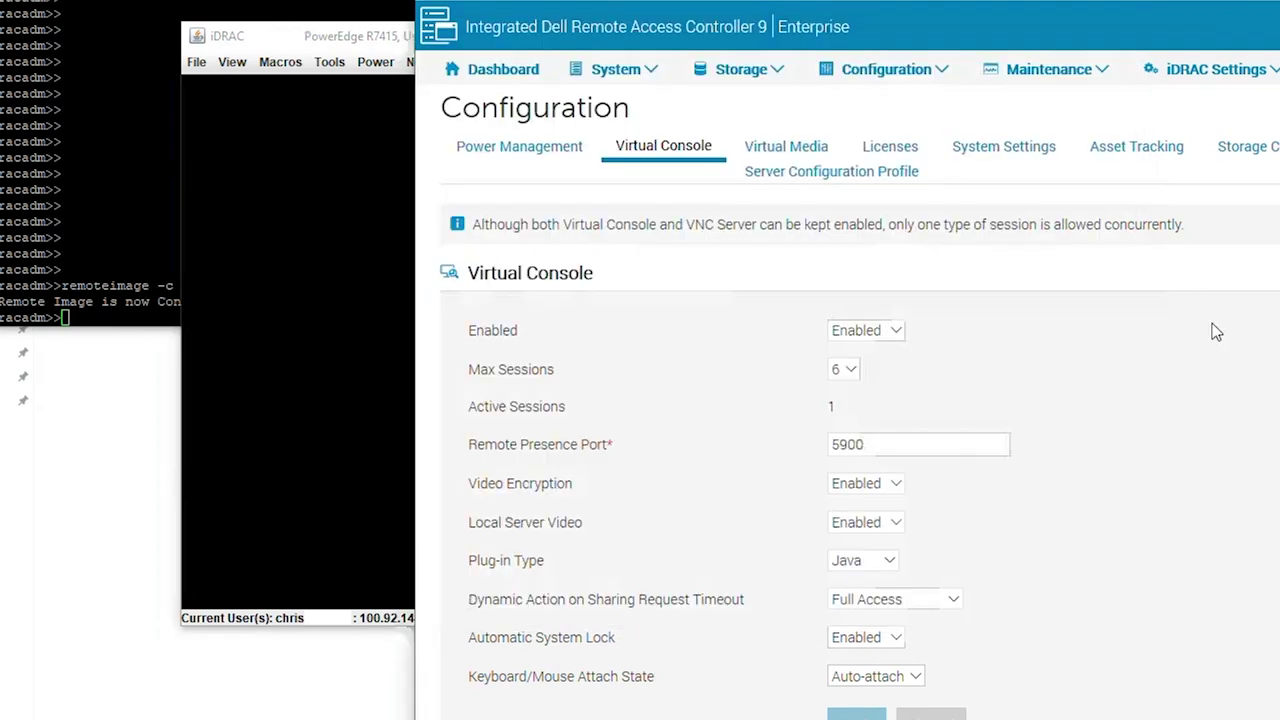
left_click(797, 165)
scroll(866, 443, "down", 3)
scroll(897, 632, "up", 3)
scroll(900, 530, "up", 1)
scroll(890, 522, "down", 3)
left_click(876, 703)
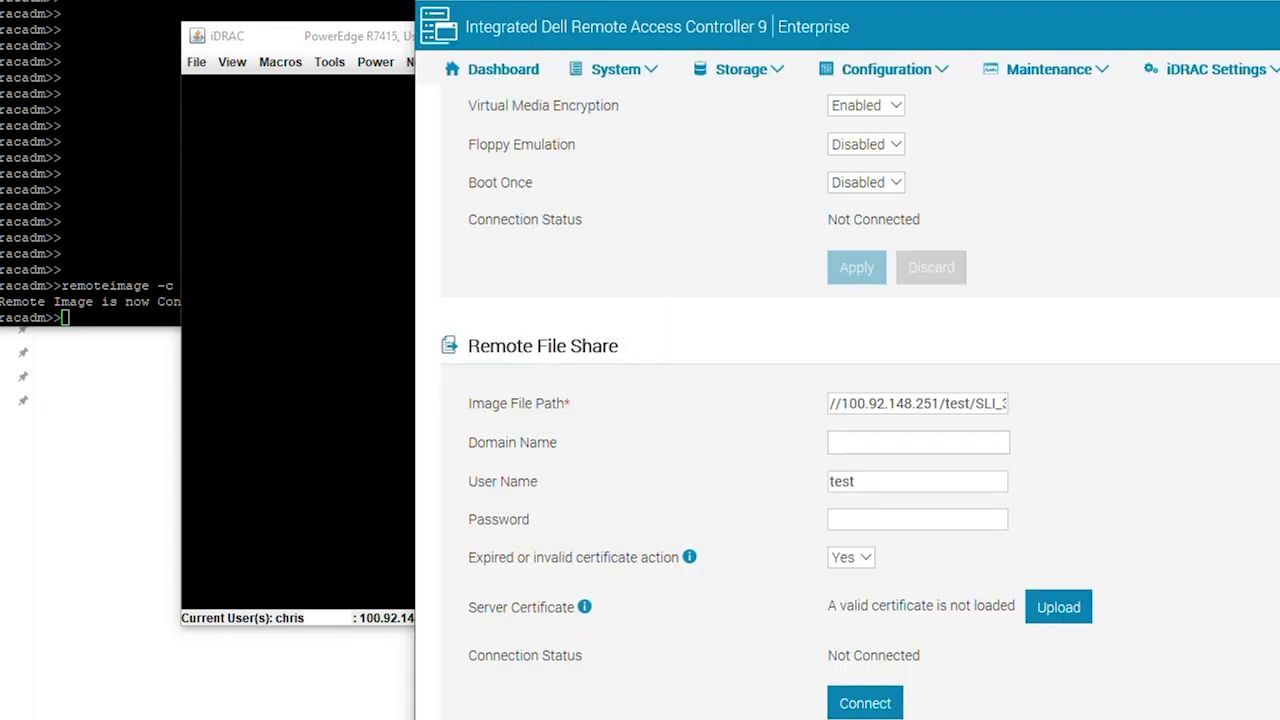
- Return to the server console and reconnect virtual media to the server
left_click(370, 278)
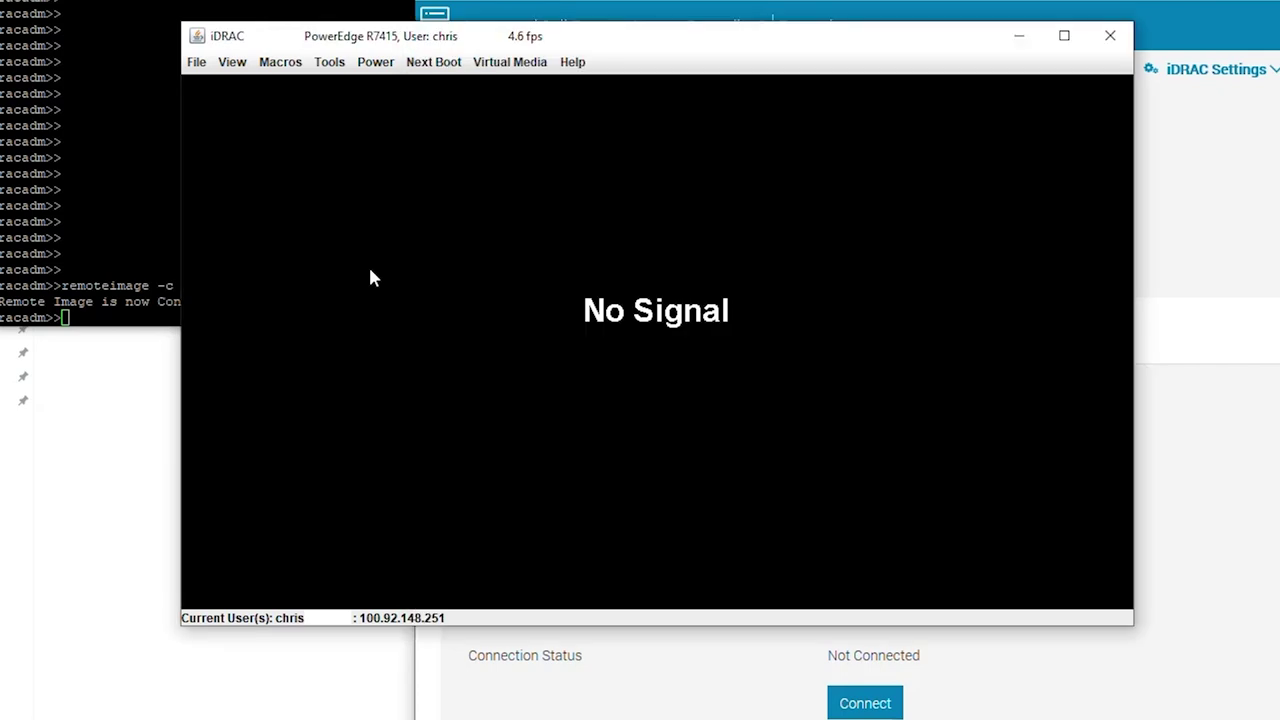
left_click(503, 66)
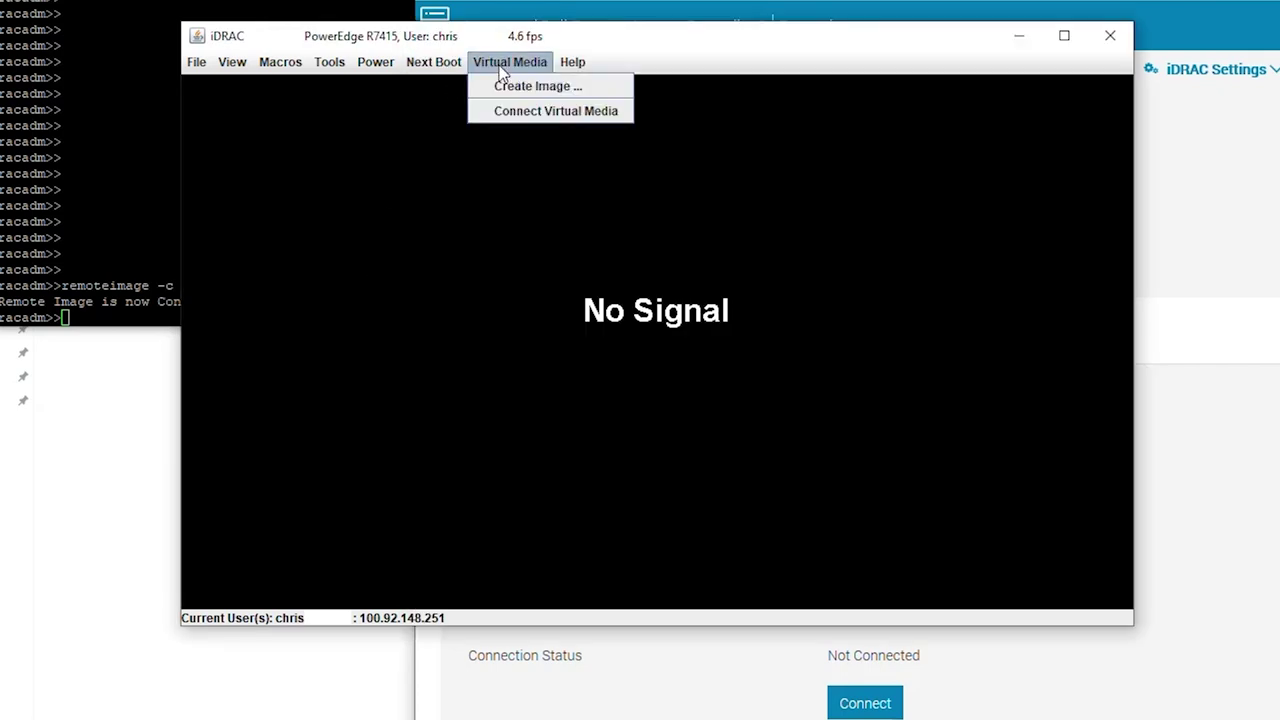
left_click(553, 111)
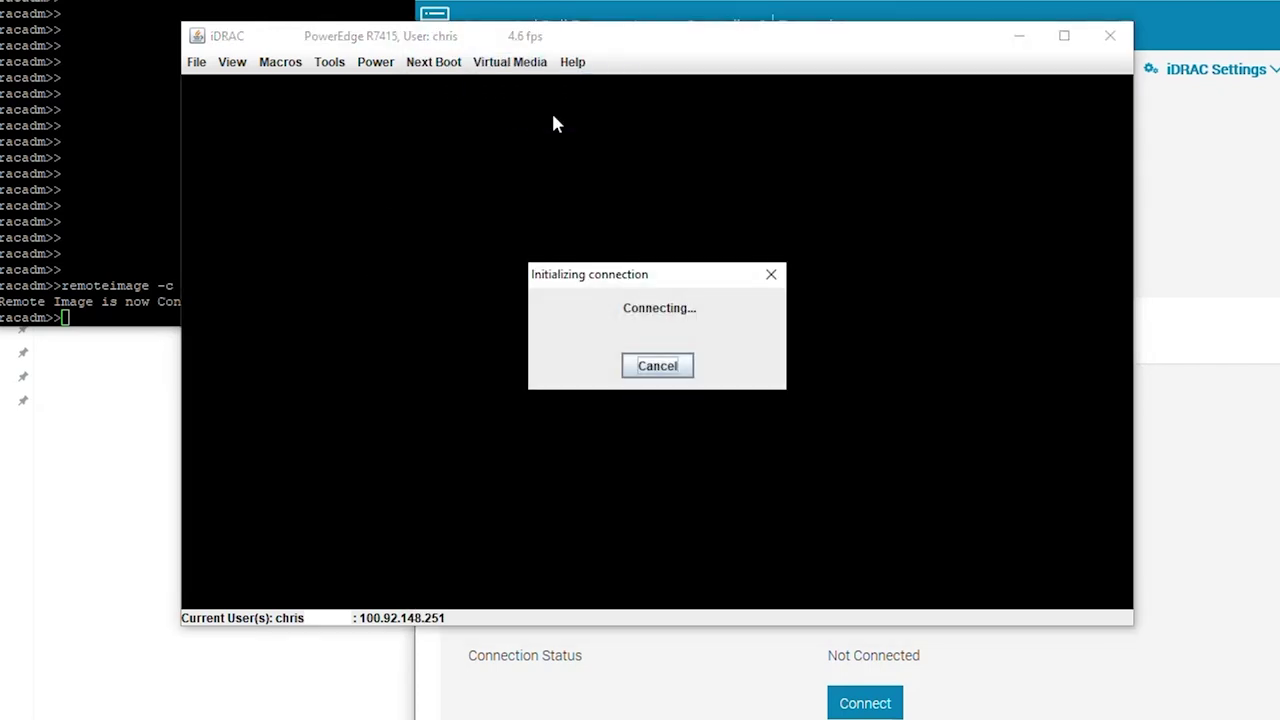